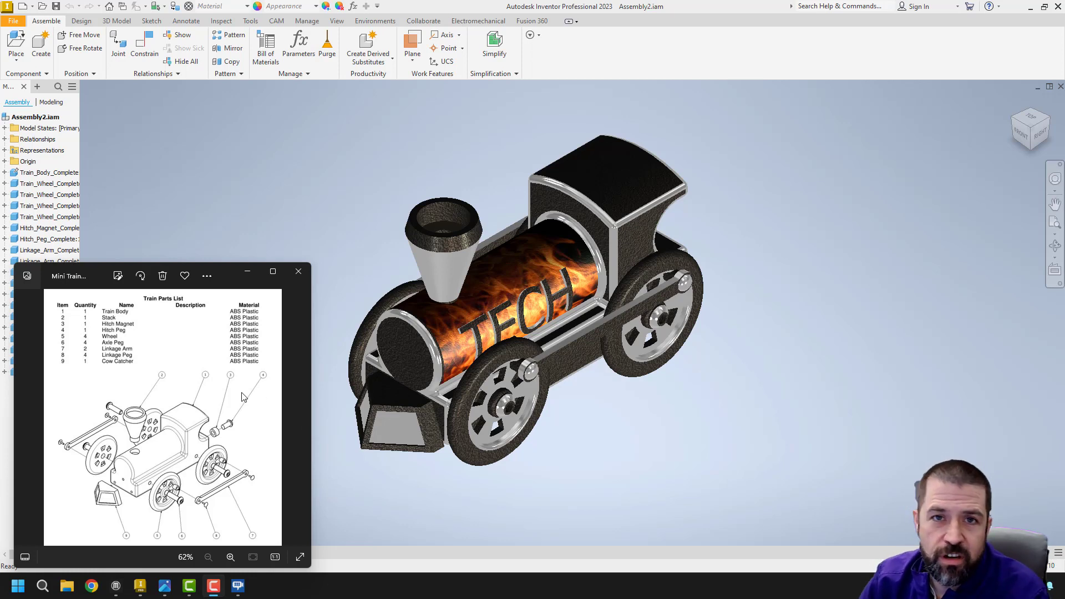
Create a new presentation file from the Exploded (in).ipn template.
{"action": "left_click", "coordinate": [24, 7]}
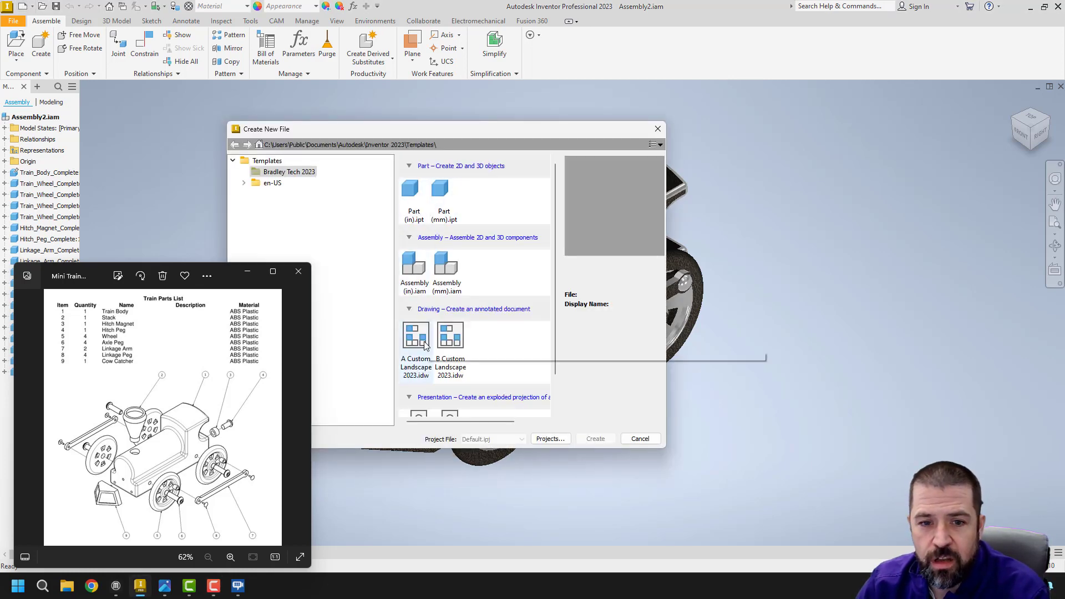
{"action": "scroll", "coordinate": [444, 355], "scroll_direction": "down", "scroll_amount": 1}
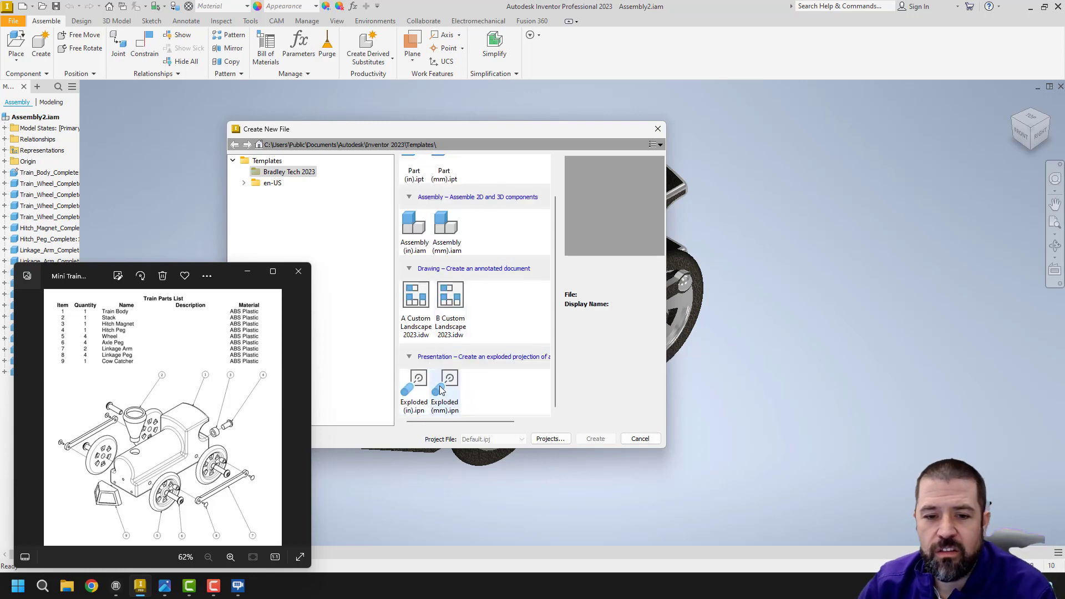
{"action": "left_click", "coordinate": [411, 378]}
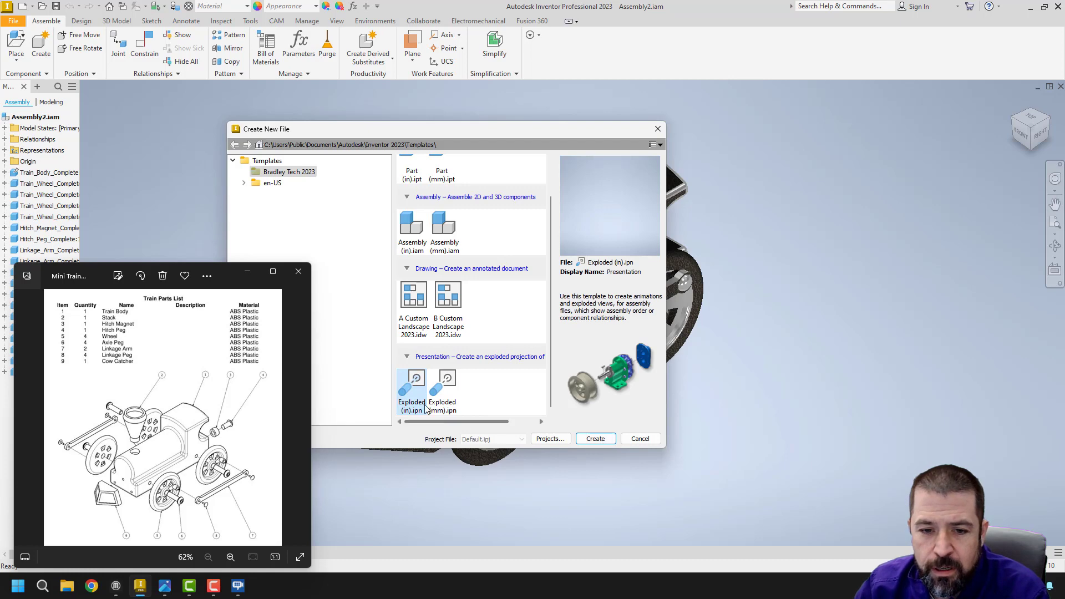
{"action": "left_click", "coordinate": [607, 441]}
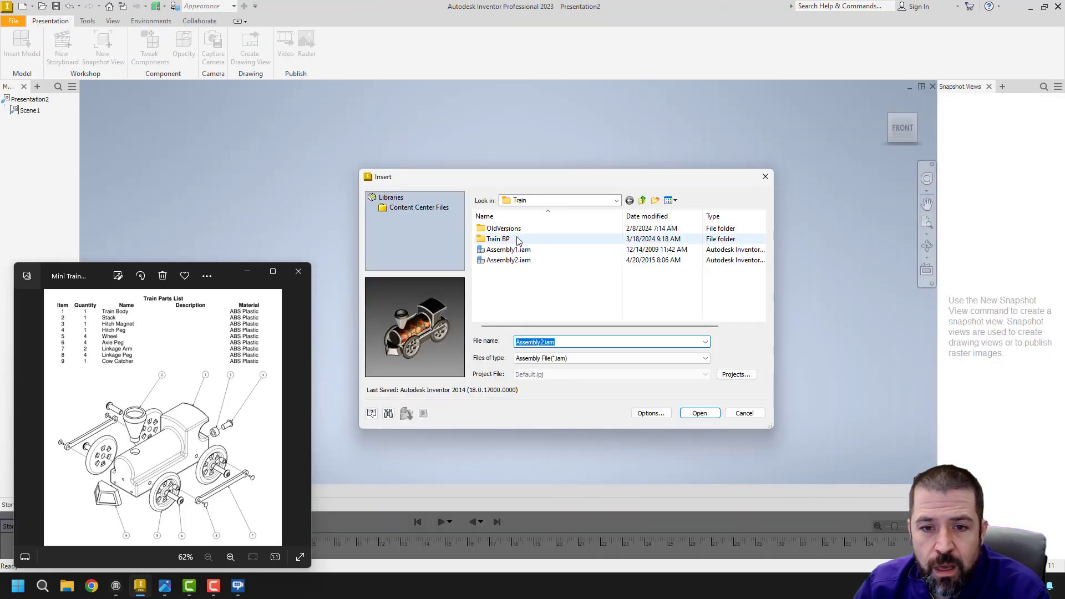
Insert Assembly2.iam into the presentation and zoom to fit the toy train.
{"action": "left_click", "coordinate": [498, 250]}
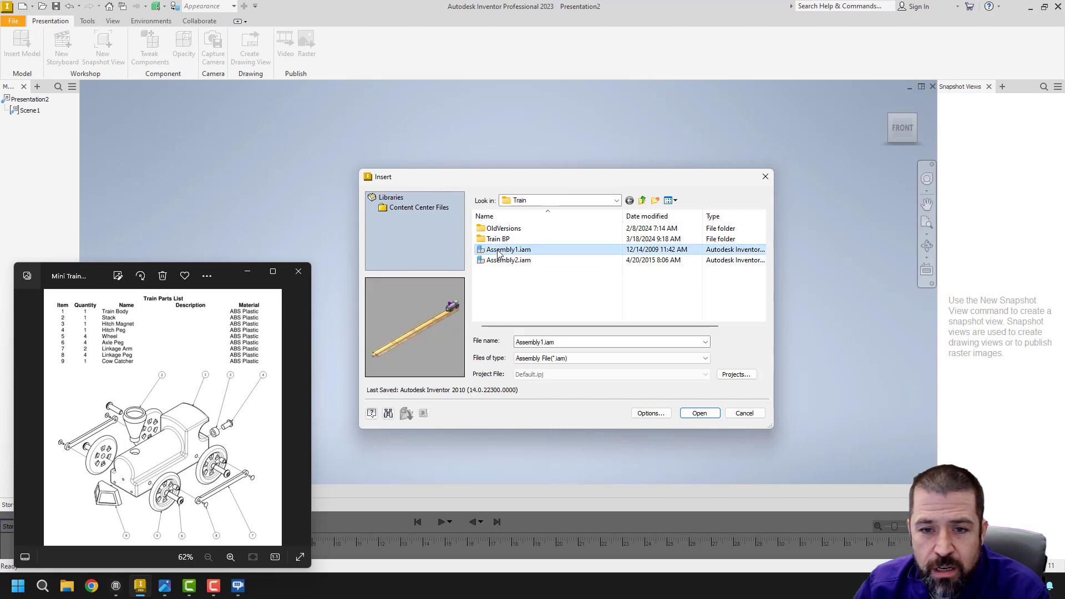
{"action": "left_click", "coordinate": [498, 261]}
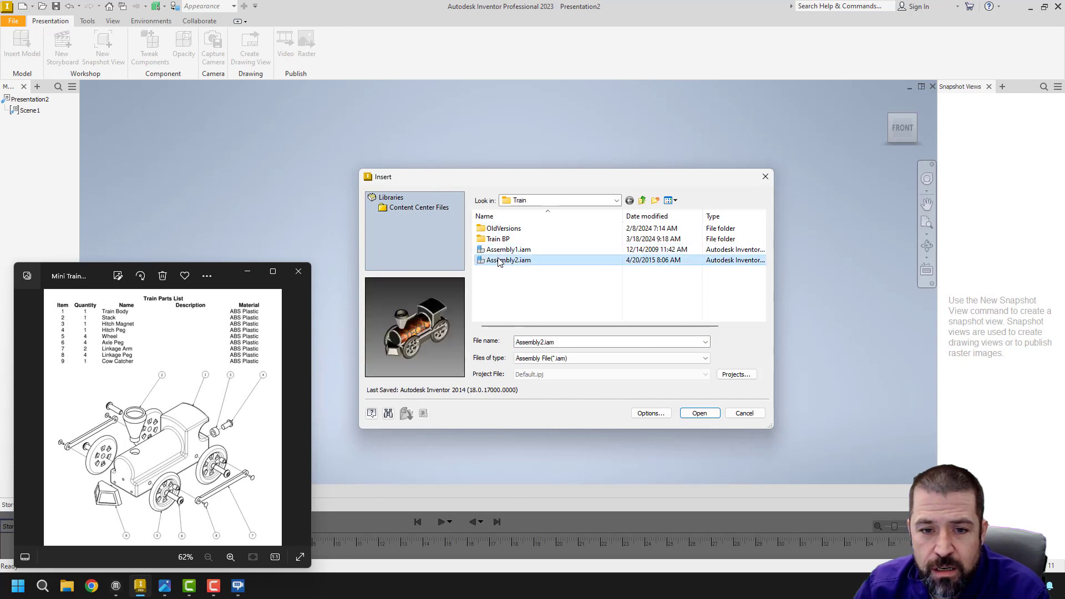
{"action": "left_click", "coordinate": [698, 413]}
{"action": "scroll", "coordinate": [517, 278], "scroll_direction": "down", "scroll_amount": 3}
{"action": "scroll", "coordinate": [640, 305], "scroll_direction": "up", "scroll_amount": 5}
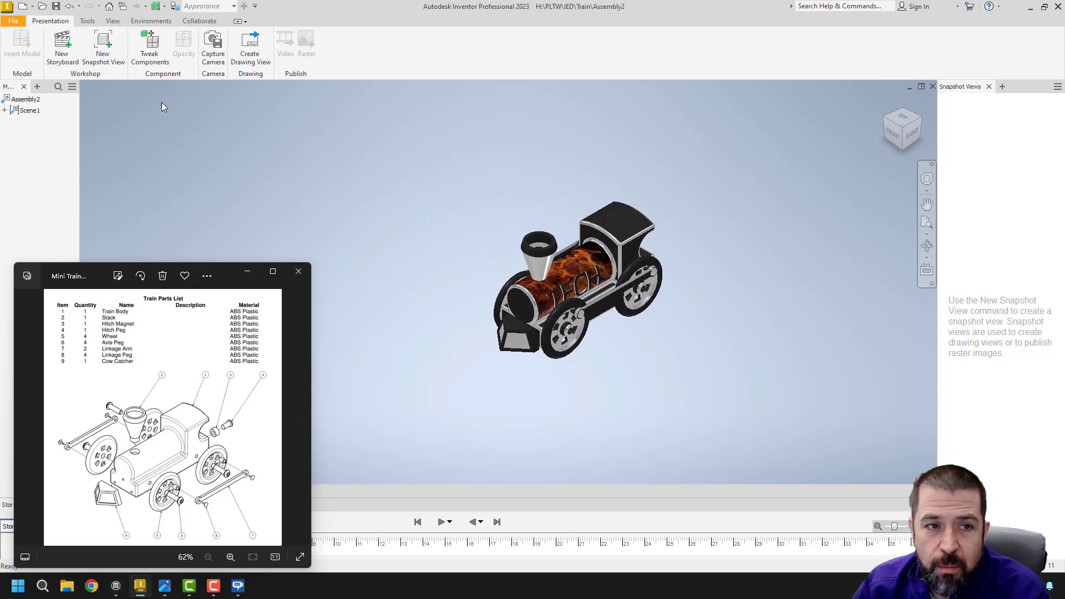
With Tweak Components, drag the front and rear linkage pegs out to the right.
{"action": "left_click", "coordinate": [150, 51]}
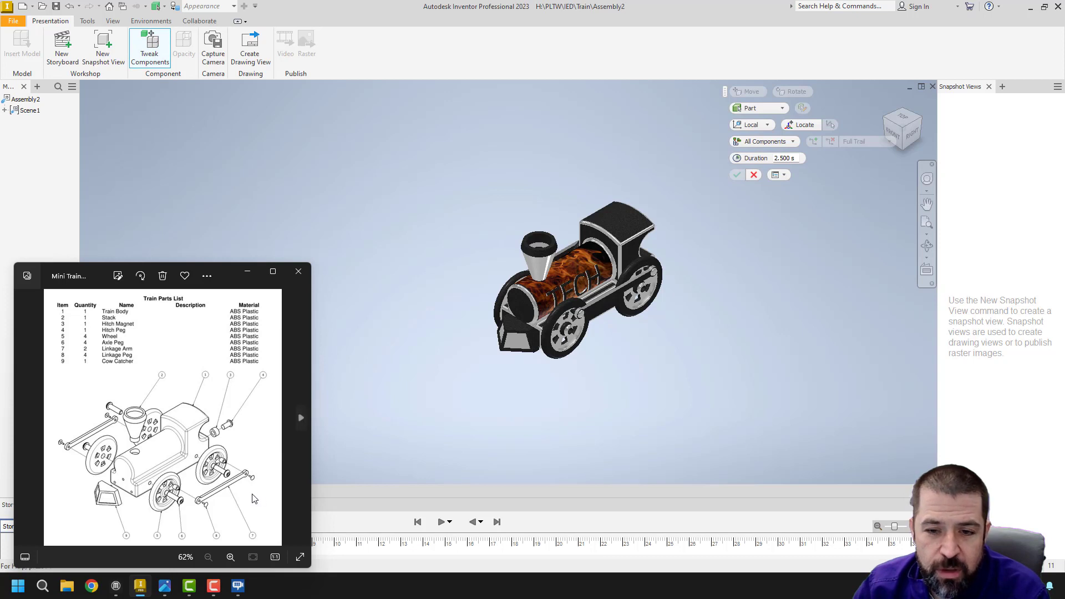
{"action": "scroll", "coordinate": [621, 330], "scroll_direction": "down", "scroll_amount": 8}
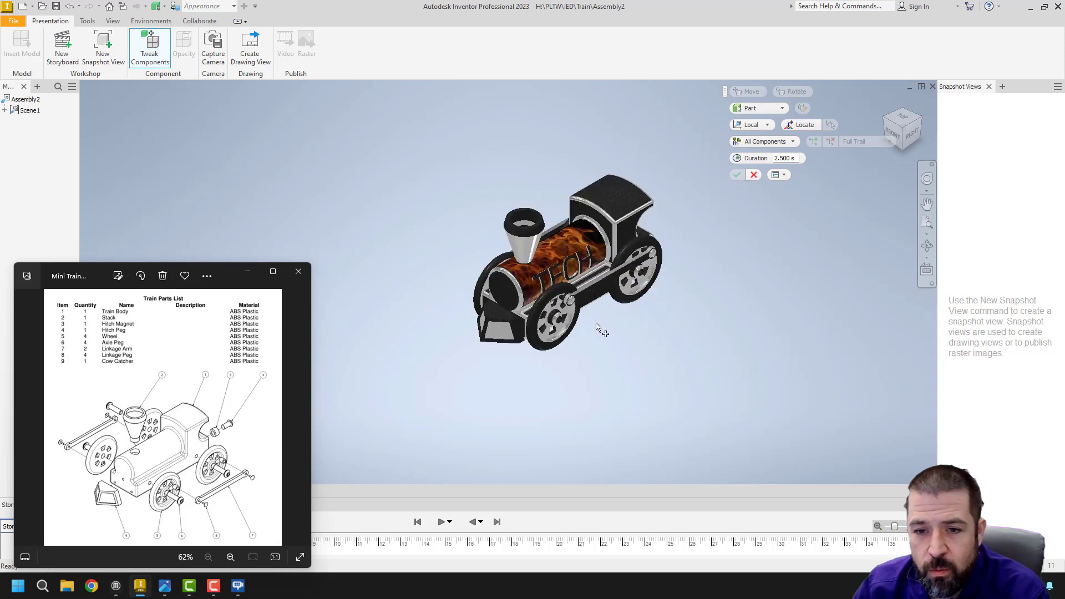
{"action": "left_click", "coordinate": [542, 302]}
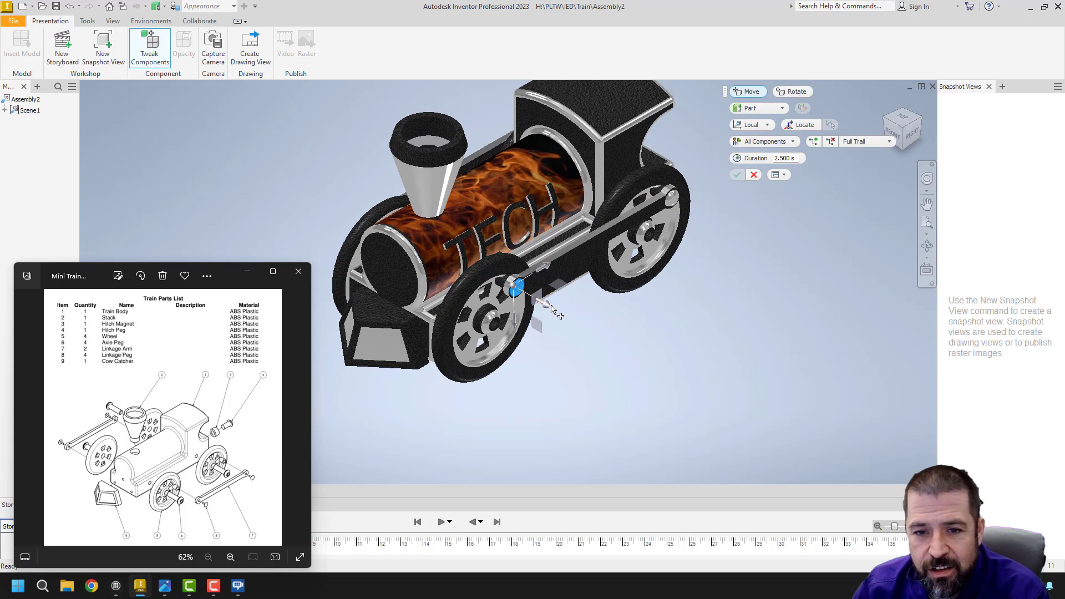
{"action": "left_click_drag", "start_coordinate": [556, 314], "coordinate": [802, 436]}
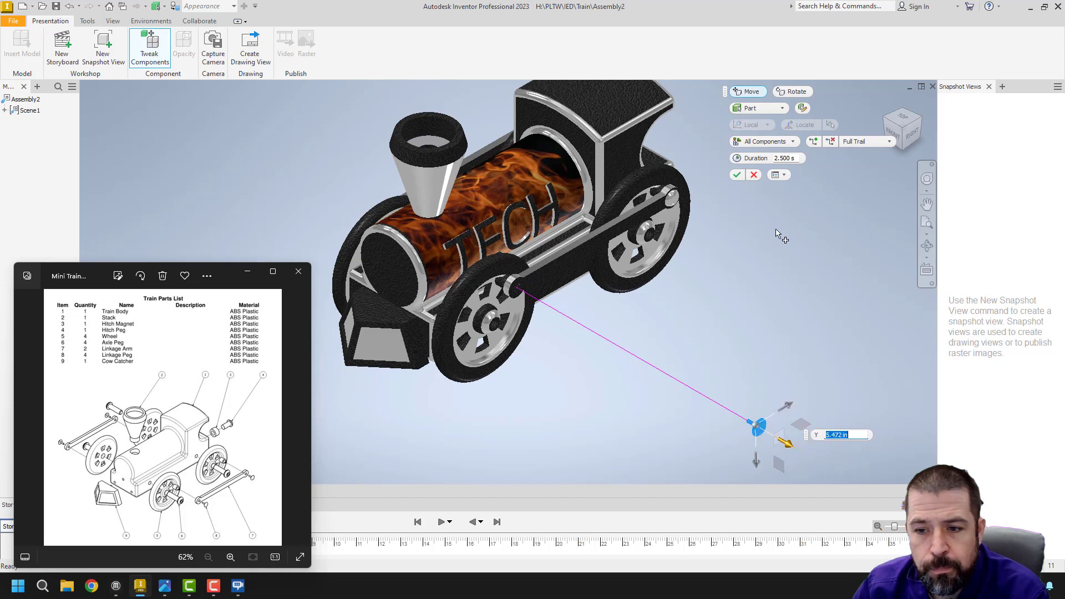
{"action": "left_click", "coordinate": [672, 196]}
{"action": "left_click_drag", "start_coordinate": [706, 220], "coordinate": [937, 327]}
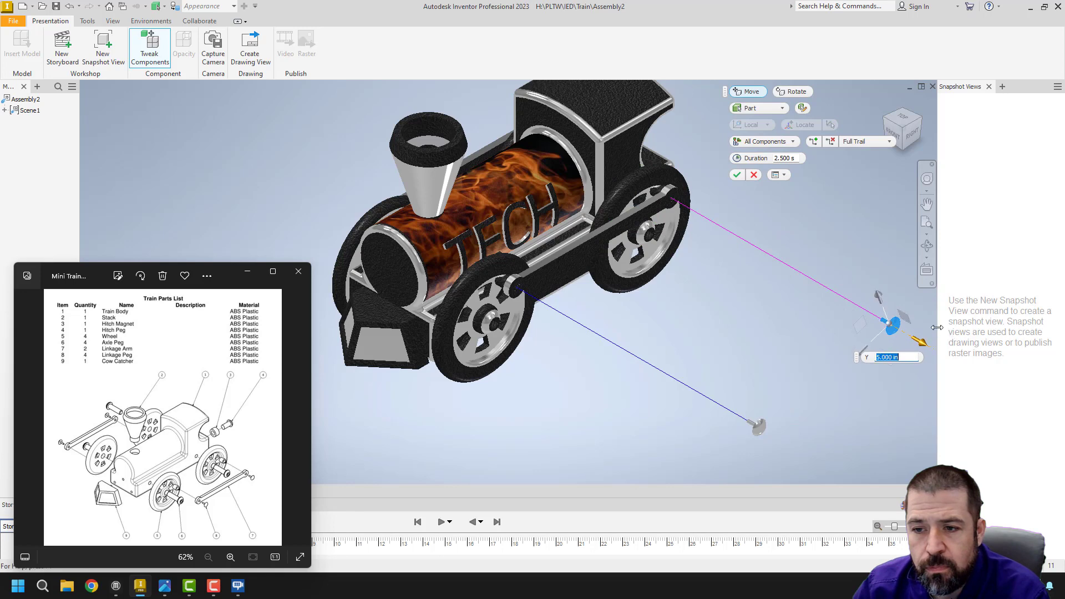
Slide the linkage arm out beside the pegs and pull the front axle peg outward.
{"action": "scroll", "coordinate": [775, 321], "scroll_direction": "down", "scroll_amount": 3}
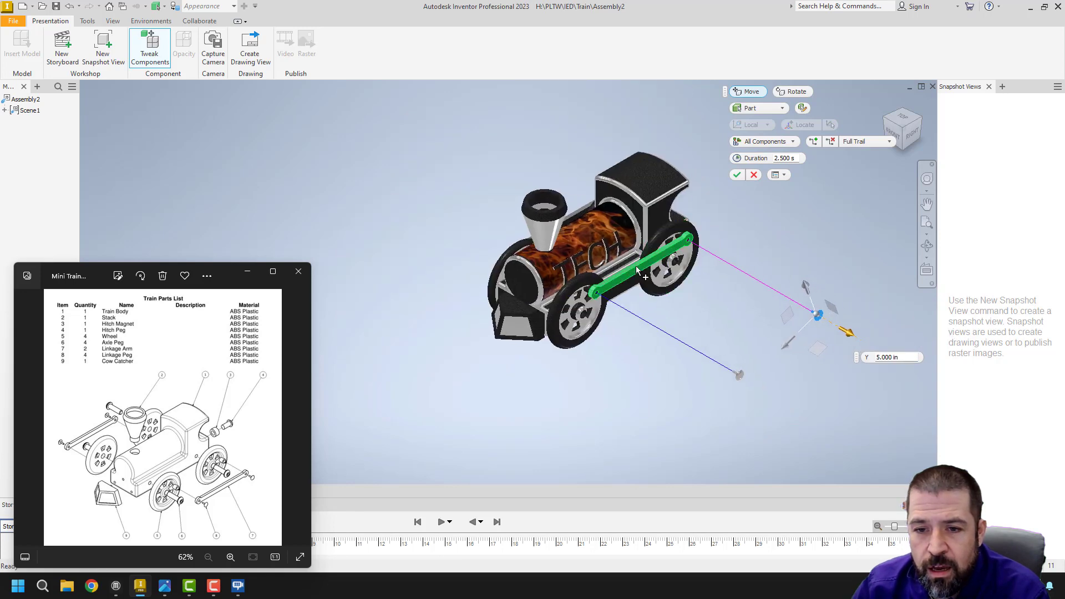
{"action": "left_click", "coordinate": [638, 267]}
{"action": "left_click_drag", "start_coordinate": [624, 263], "coordinate": [739, 300]}
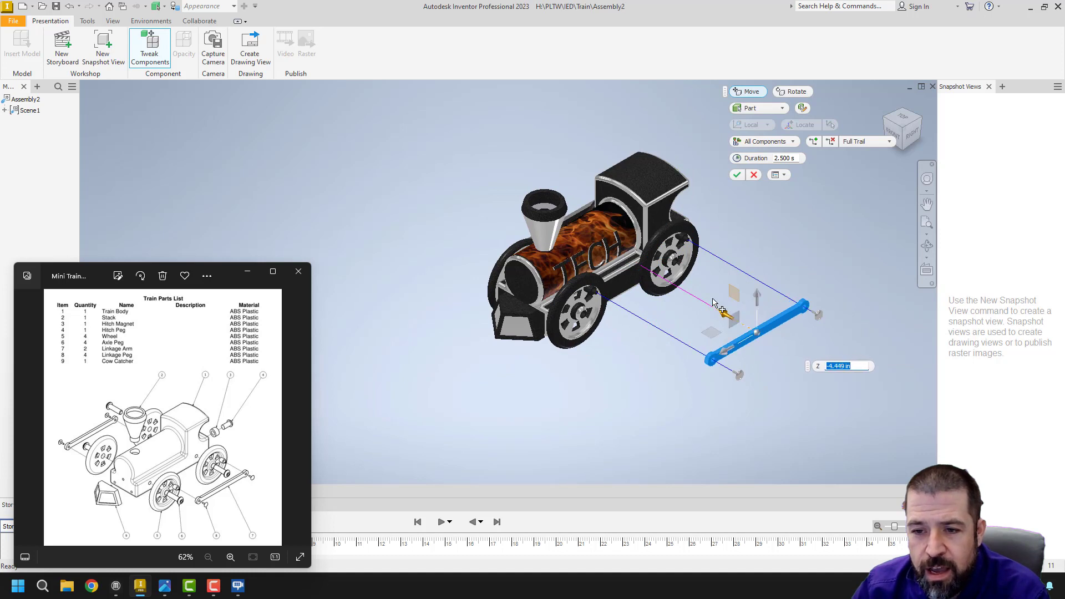
{"action": "left_click", "coordinate": [584, 316]}
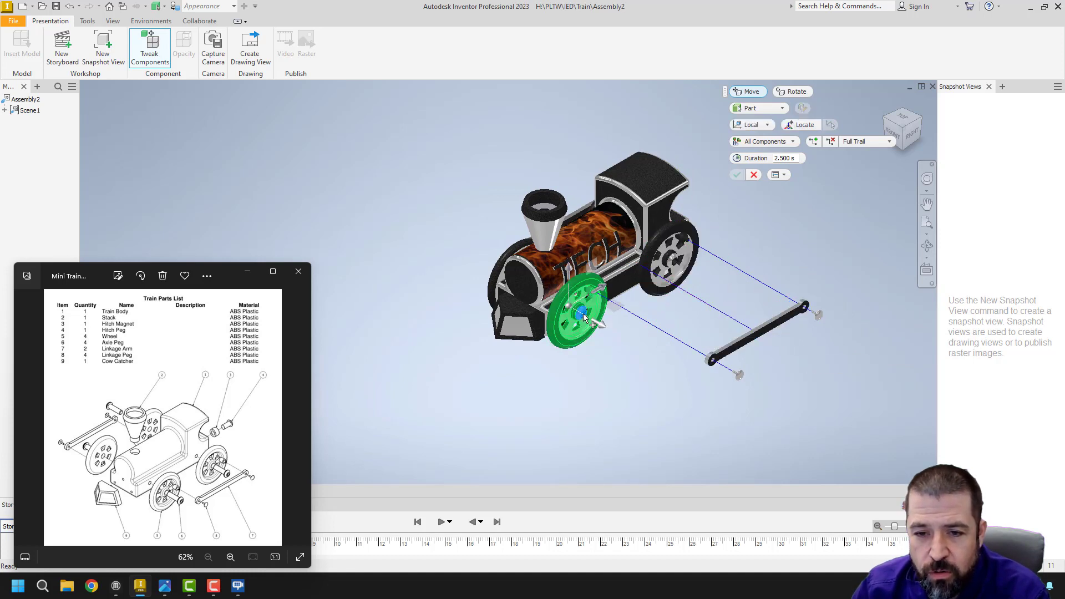
{"action": "left_click_drag", "start_coordinate": [598, 330], "coordinate": [686, 371]}
Pull the back axle peg, back wheel and front wheel out from the body.
{"action": "left_click", "coordinate": [675, 264]}
{"action": "left_click_drag", "start_coordinate": [693, 278], "coordinate": [785, 327]}
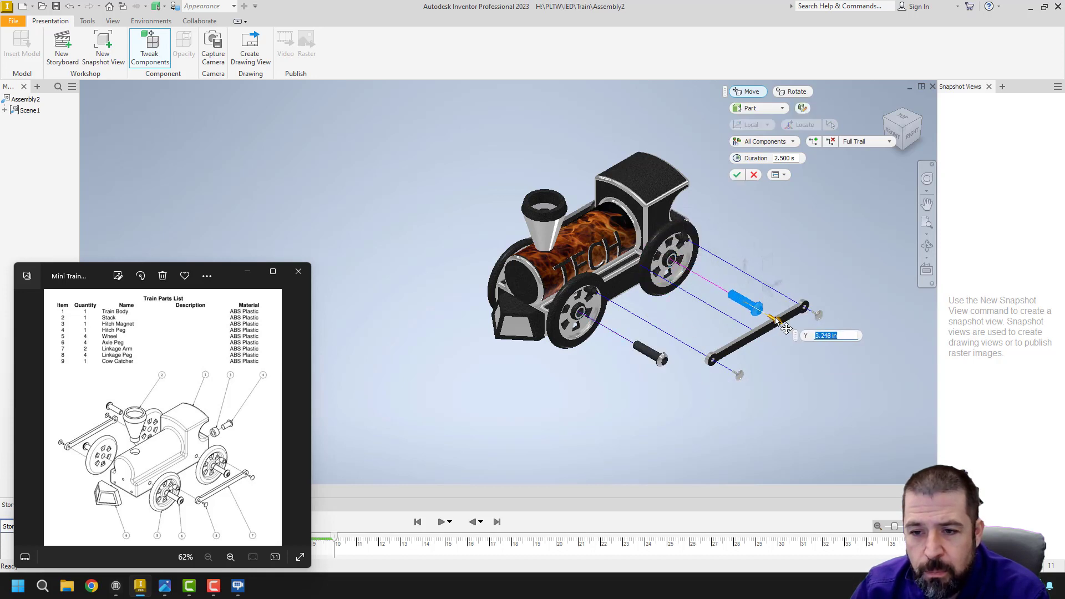
{"action": "left_click", "coordinate": [677, 278]}
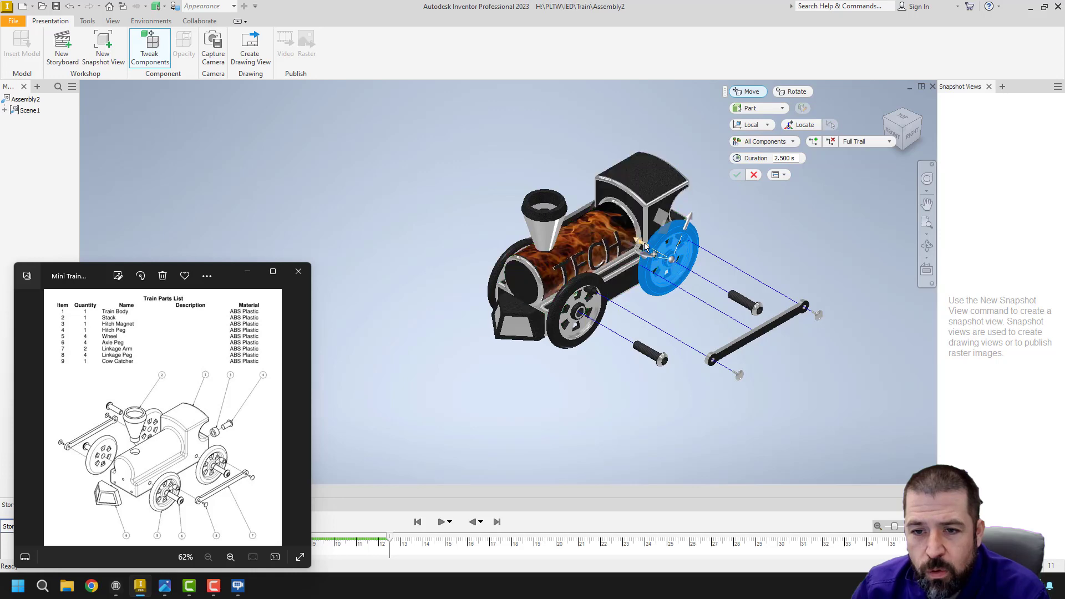
{"action": "left_click_drag", "start_coordinate": [650, 248], "coordinate": [692, 270]}
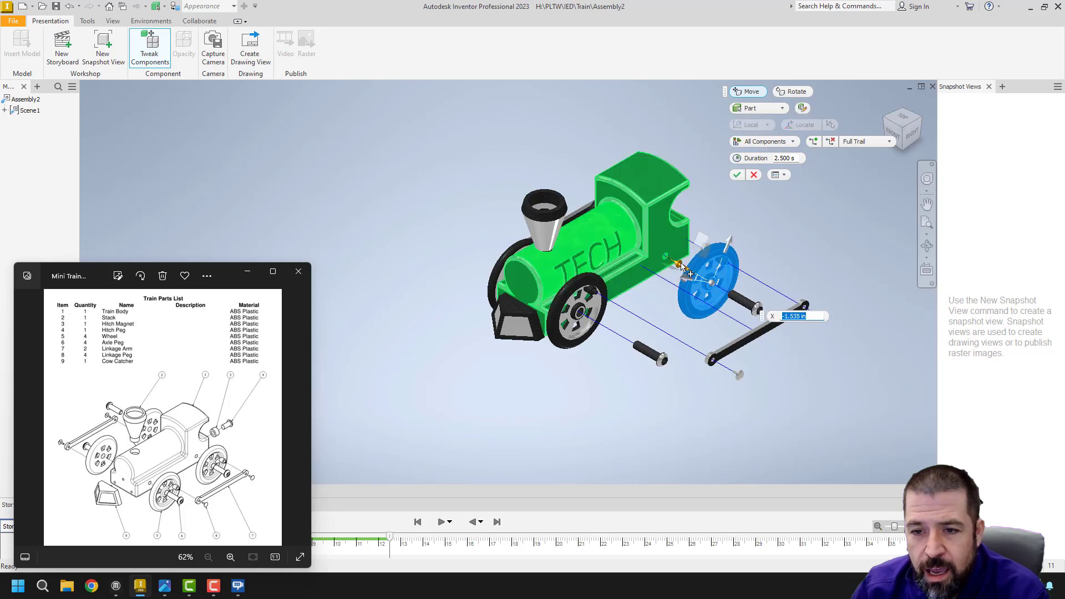
{"action": "left_click", "coordinate": [589, 304]}
{"action": "left_click_drag", "start_coordinate": [566, 302], "coordinate": [597, 320]}
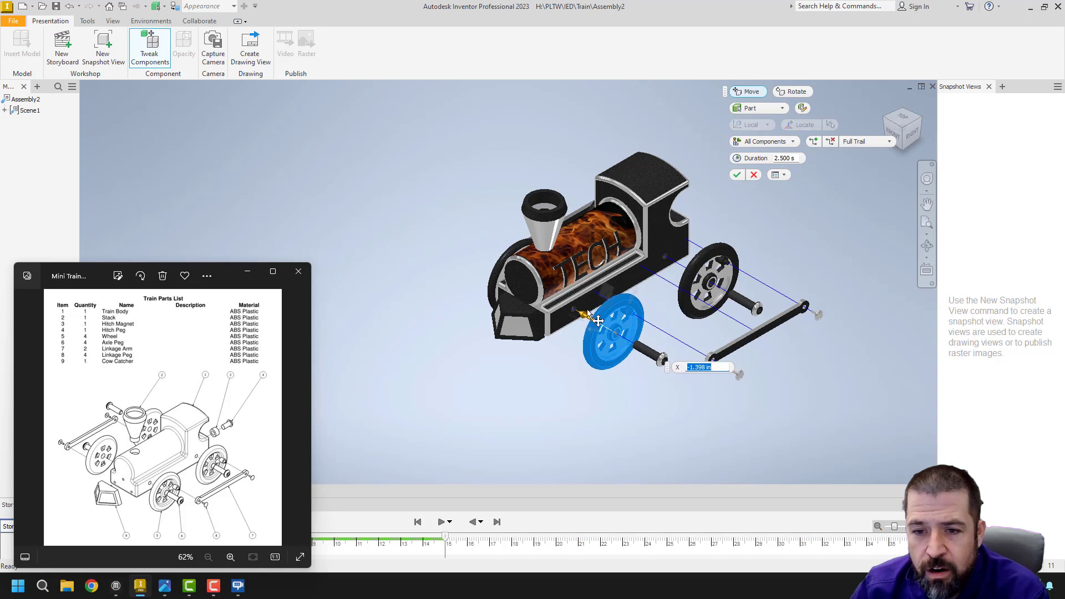
Move the cow catcher forward and raise the stack above the body.
{"action": "left_click", "coordinate": [528, 325]}
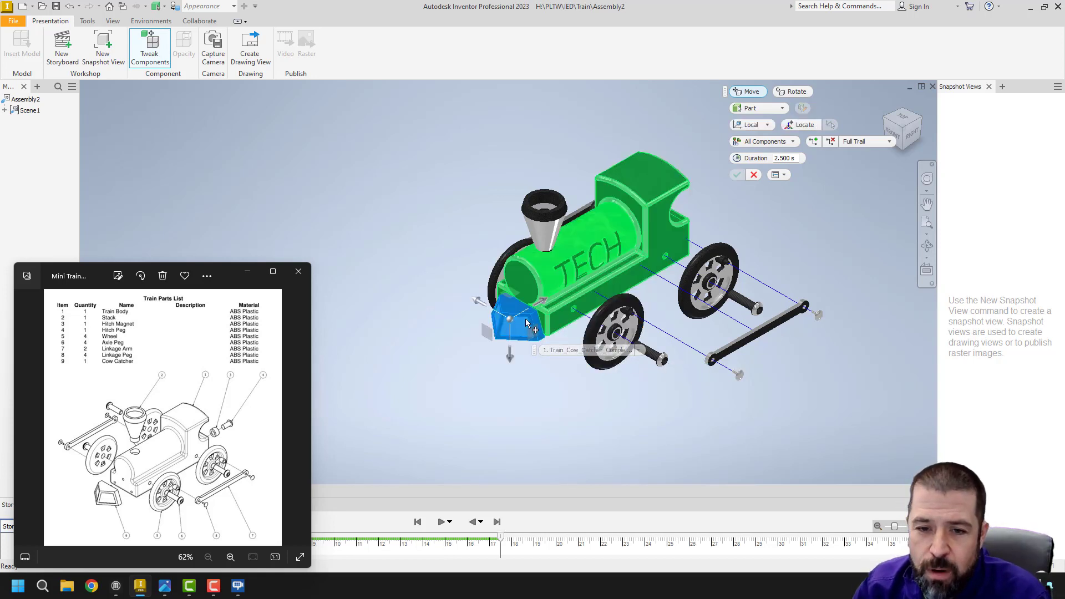
{"action": "left_click_drag", "start_coordinate": [539, 303], "coordinate": [510, 317]}
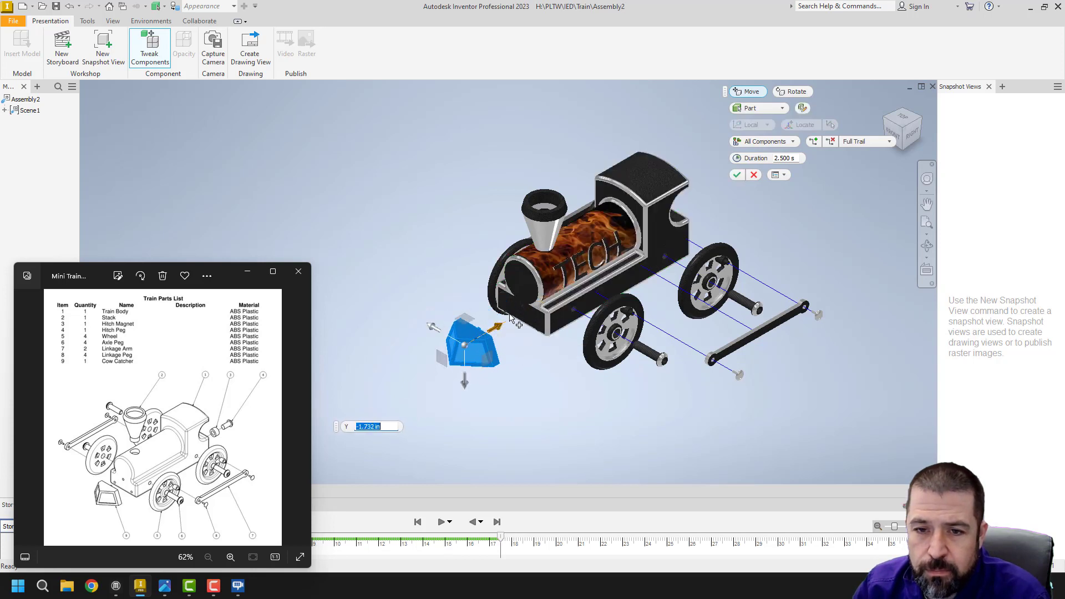
{"action": "left_click", "coordinate": [546, 227]}
{"action": "left_click_drag", "start_coordinate": [545, 195], "coordinate": [545, 142]}
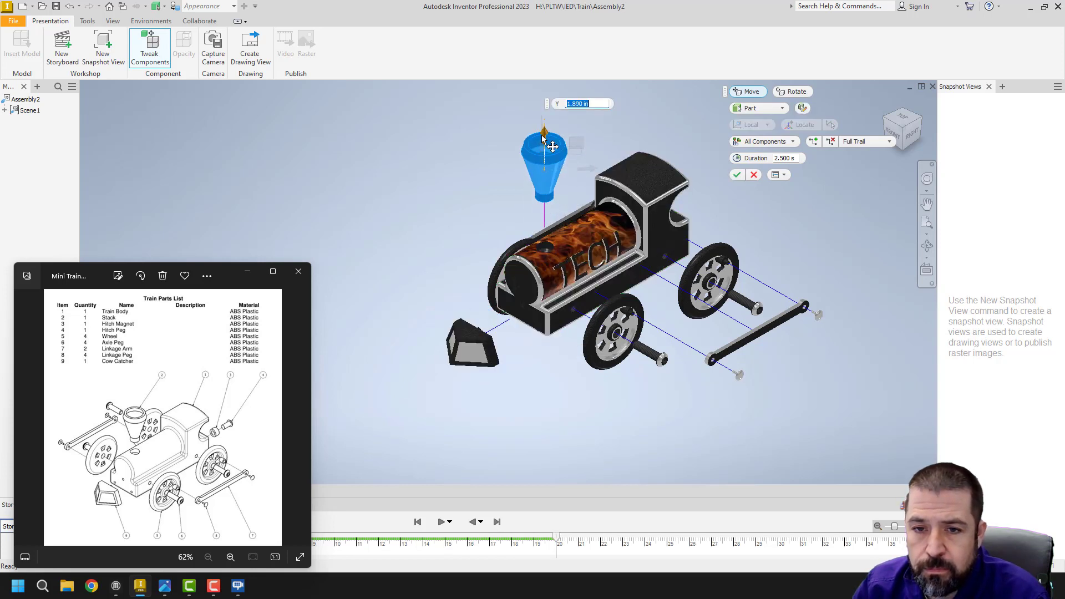
From the back view, pull the hitch peg and hitch magnet out behind the train.
{"action": "left_click", "coordinate": [922, 125]}
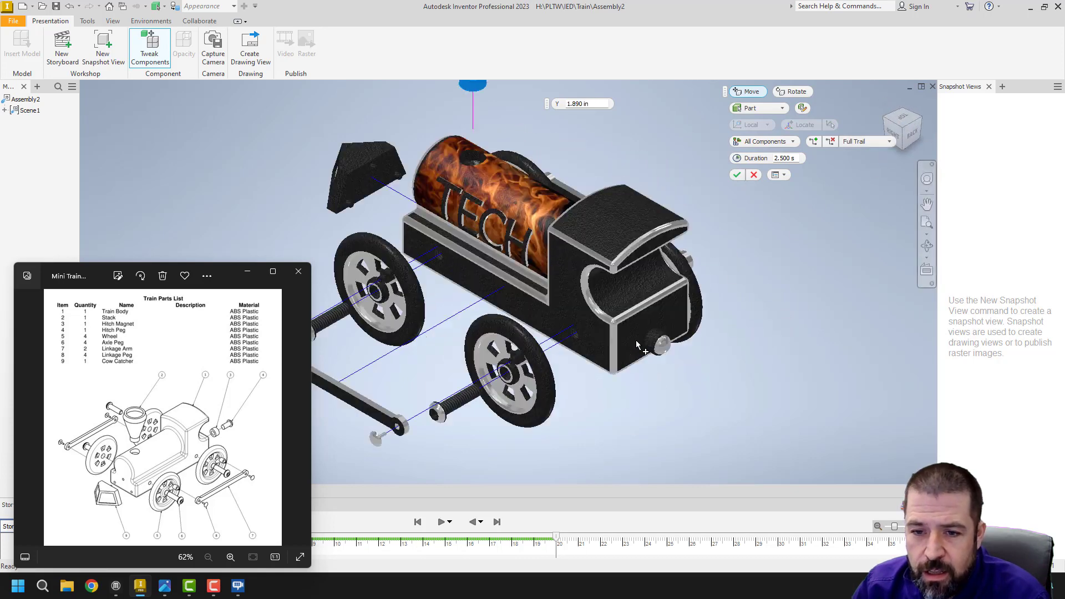
{"action": "left_click", "coordinate": [660, 344]}
{"action": "left_click_drag", "start_coordinate": [688, 363], "coordinate": [829, 436]}
{"action": "left_click_drag", "start_coordinate": [670, 356], "coordinate": [761, 407]}
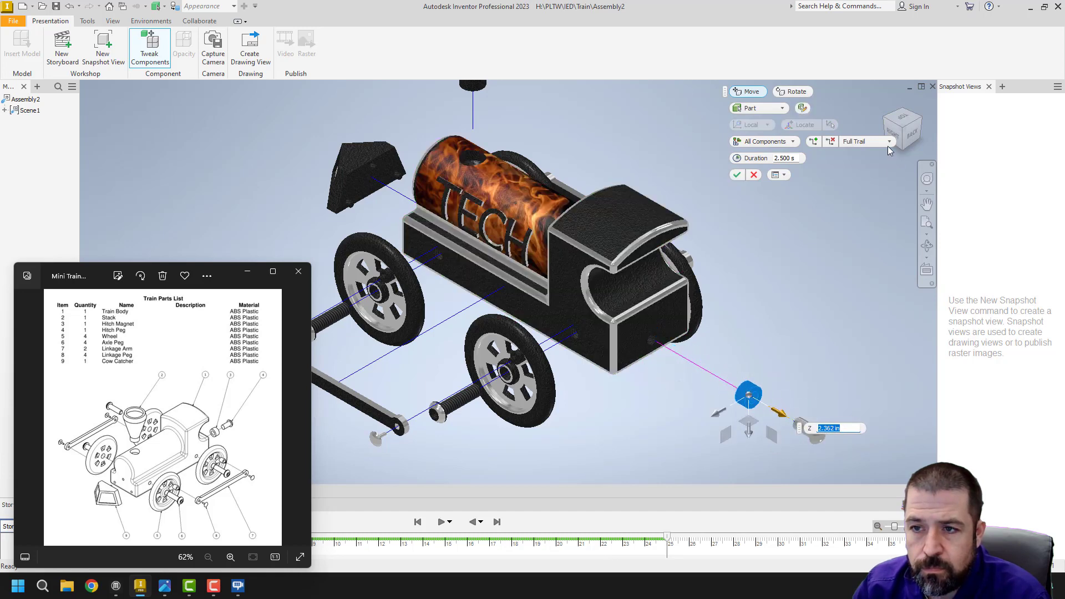
{"action": "left_click", "coordinate": [886, 102]}
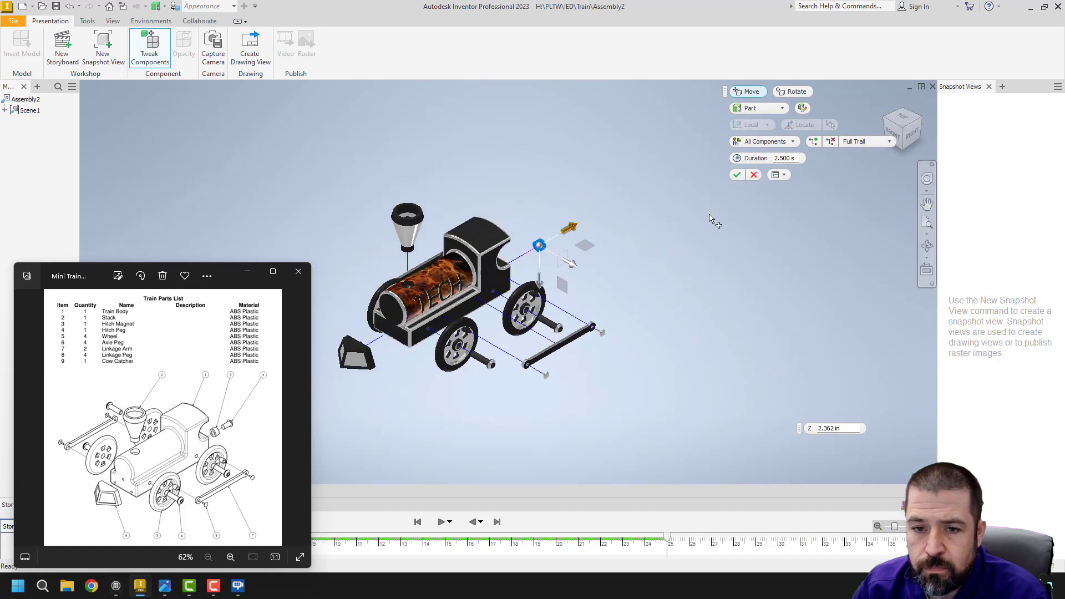
Apply the tweaks, then slide the hitch magnet and hitch peg closer behind the body.
{"action": "left_click", "coordinate": [736, 175]}
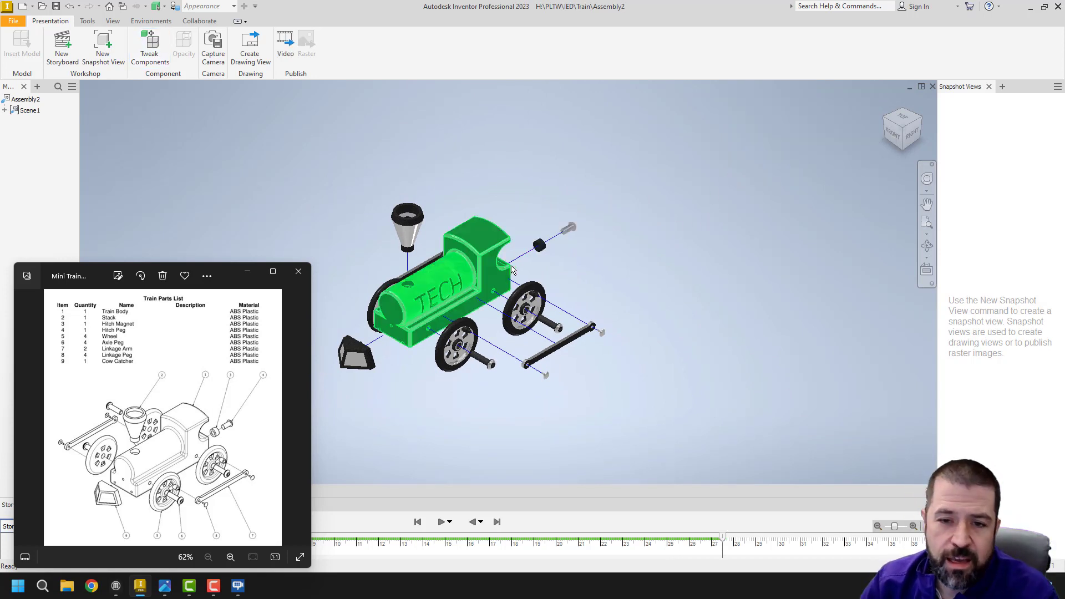
{"action": "scroll", "coordinate": [536, 250], "scroll_direction": "down", "scroll_amount": 4}
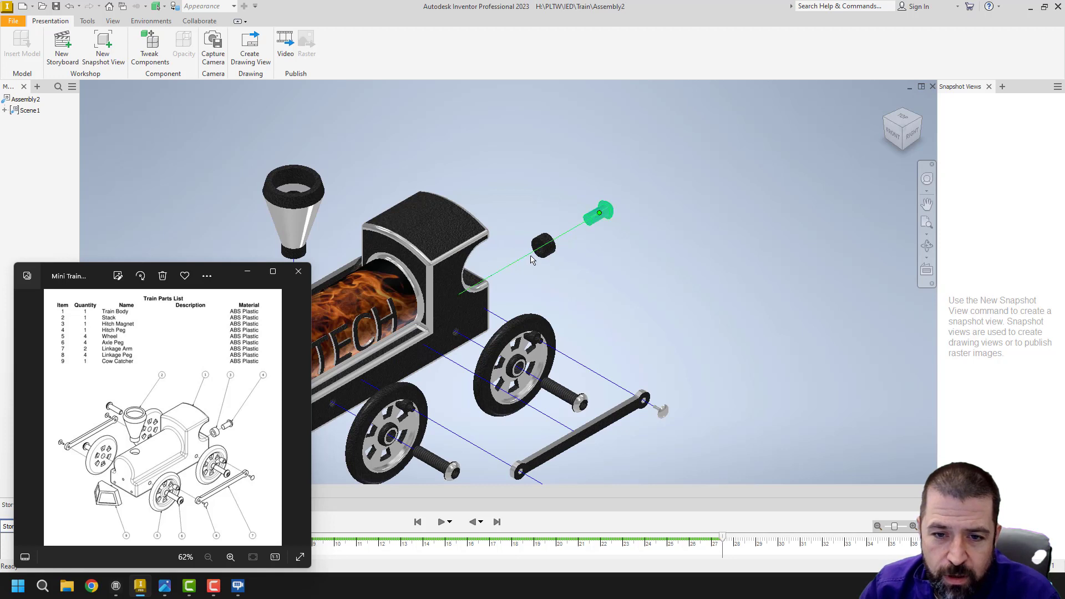
{"action": "left_click", "coordinate": [545, 248]}
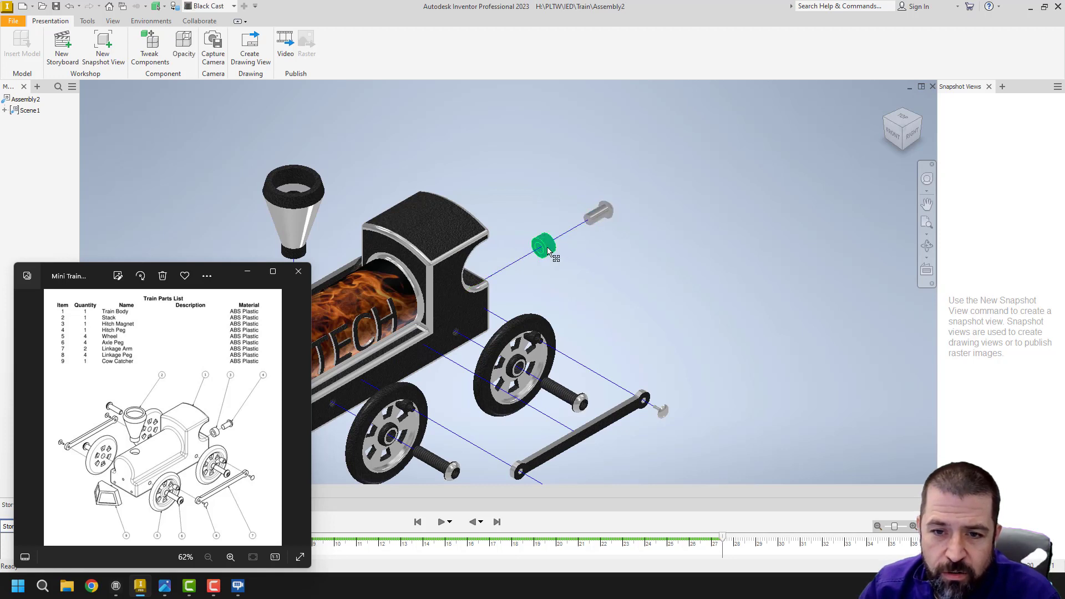
{"action": "left_click_drag", "start_coordinate": [535, 244], "coordinate": [502, 268]}
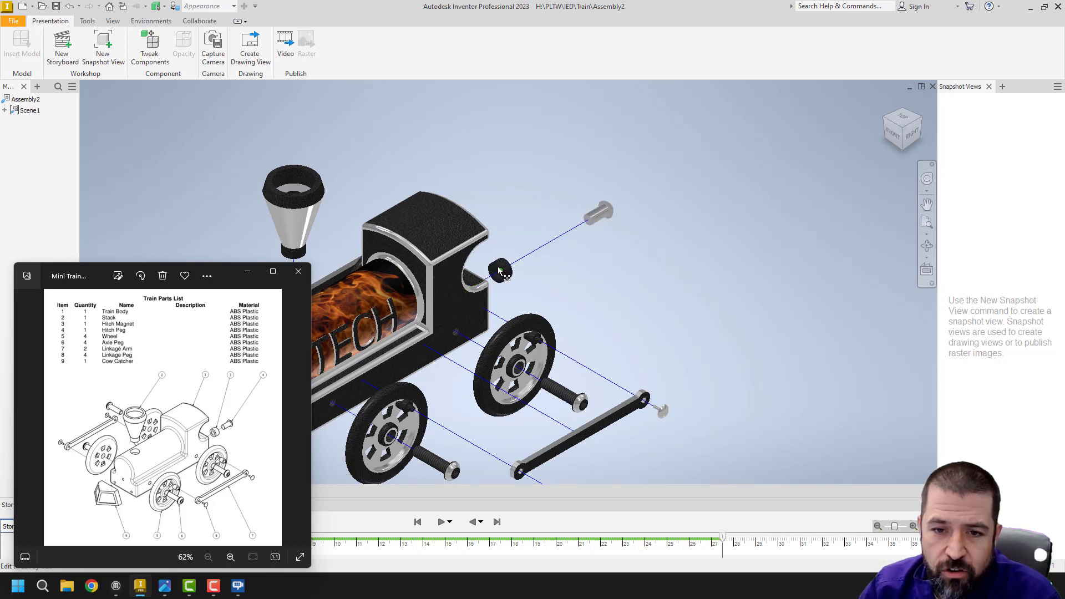
{"action": "left_click_drag", "start_coordinate": [599, 214], "coordinate": [530, 257]}
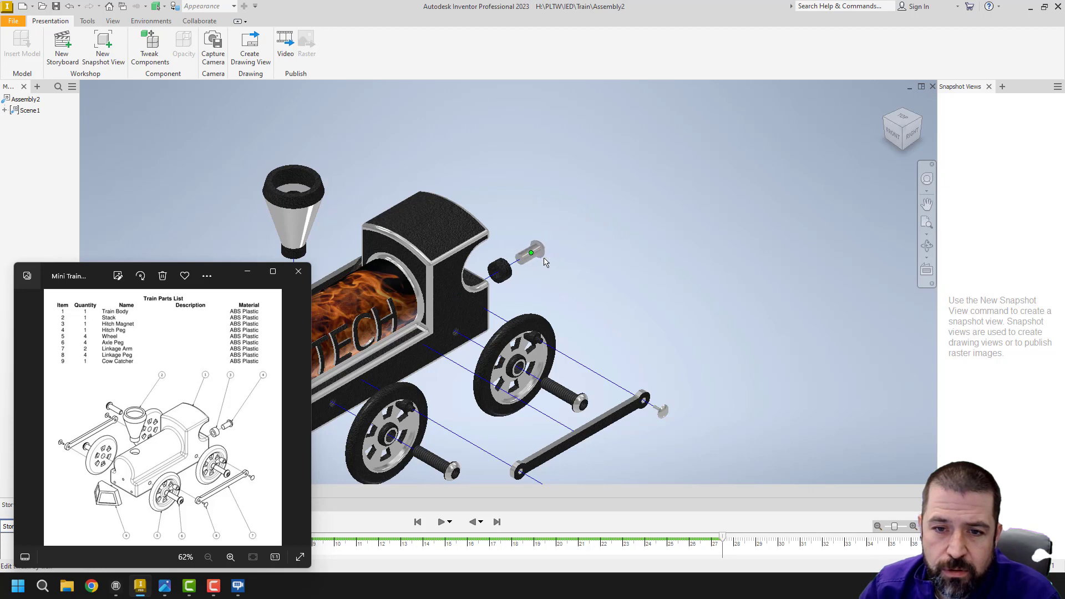
{"action": "left_click", "coordinate": [885, 121]}
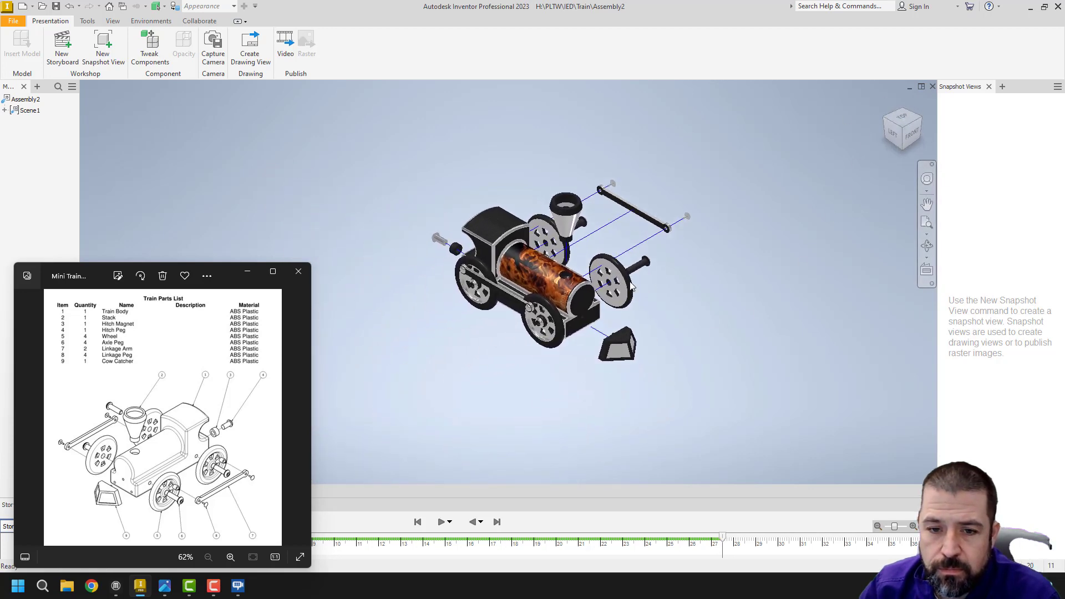
Tweak the far-side linkage peg and small front peg out along their axes.
{"action": "key", "text": "t"}
{"action": "left_click", "coordinate": [481, 280]}
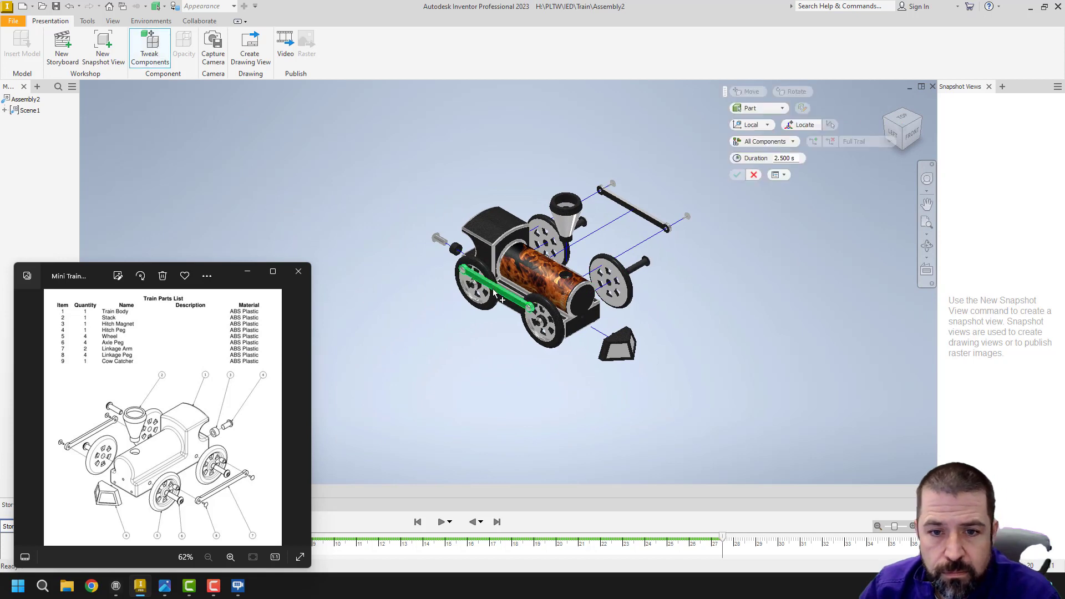
{"action": "scroll", "coordinate": [488, 286], "scroll_direction": "up", "scroll_amount": 3}
{"action": "left_click", "coordinate": [430, 264]}
{"action": "left_click_drag", "start_coordinate": [410, 275], "coordinate": [310, 336]}
{"action": "middle_click_drag", "start_coordinate": [393, 344], "coordinate": [469, 277]}
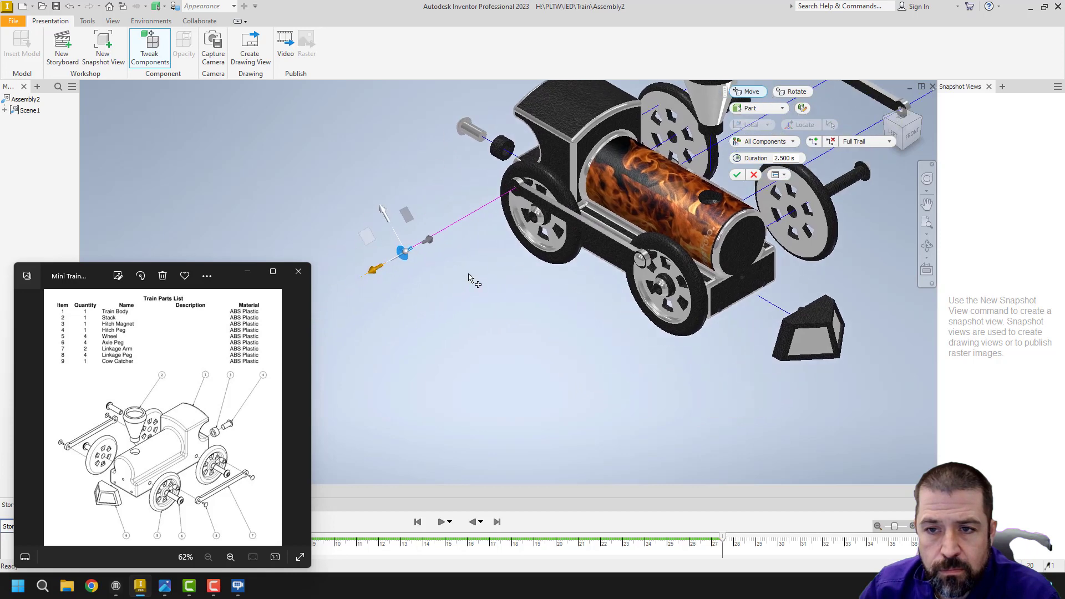
{"action": "left_click", "coordinate": [642, 261]}
{"action": "left_click_drag", "start_coordinate": [613, 276], "coordinate": [444, 362]}
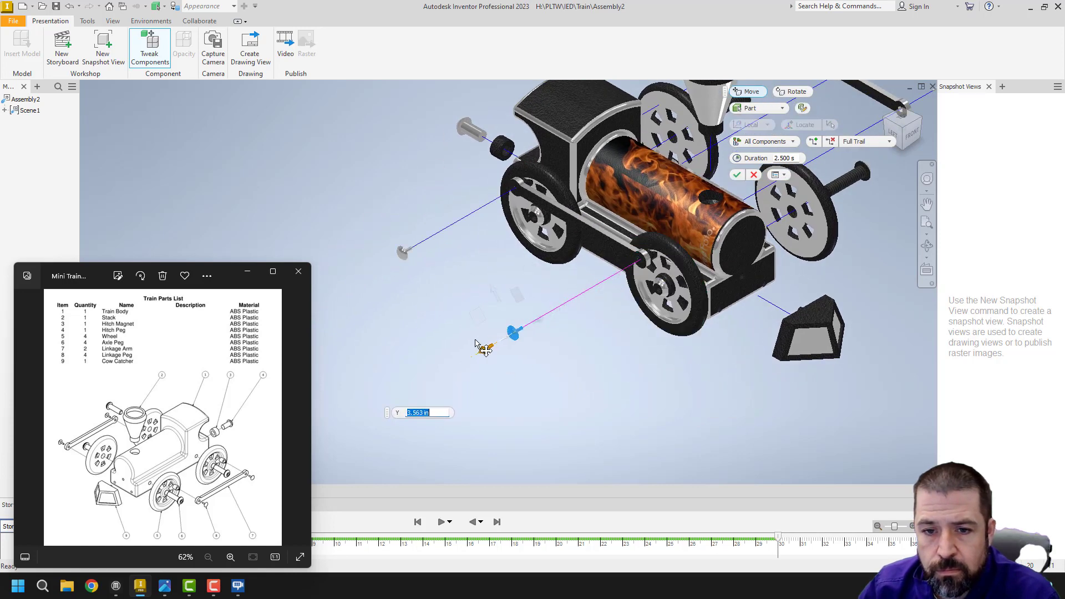
Move the linkage arm away, then pull out the front axle peg and front wheel.
{"action": "left_click", "coordinate": [582, 227]}
{"action": "left_click_drag", "start_coordinate": [617, 223], "coordinate": [535, 269]}
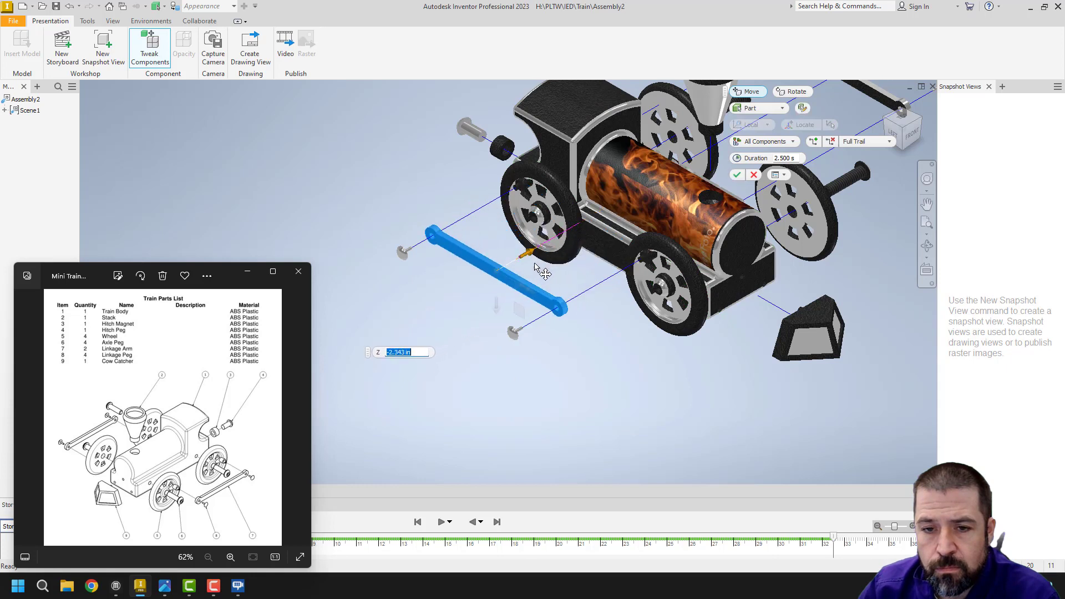
{"action": "left_click", "coordinate": [538, 219]}
{"action": "left_click_drag", "start_coordinate": [525, 227], "coordinate": [506, 248]}
{"action": "left_click", "coordinate": [529, 225]}
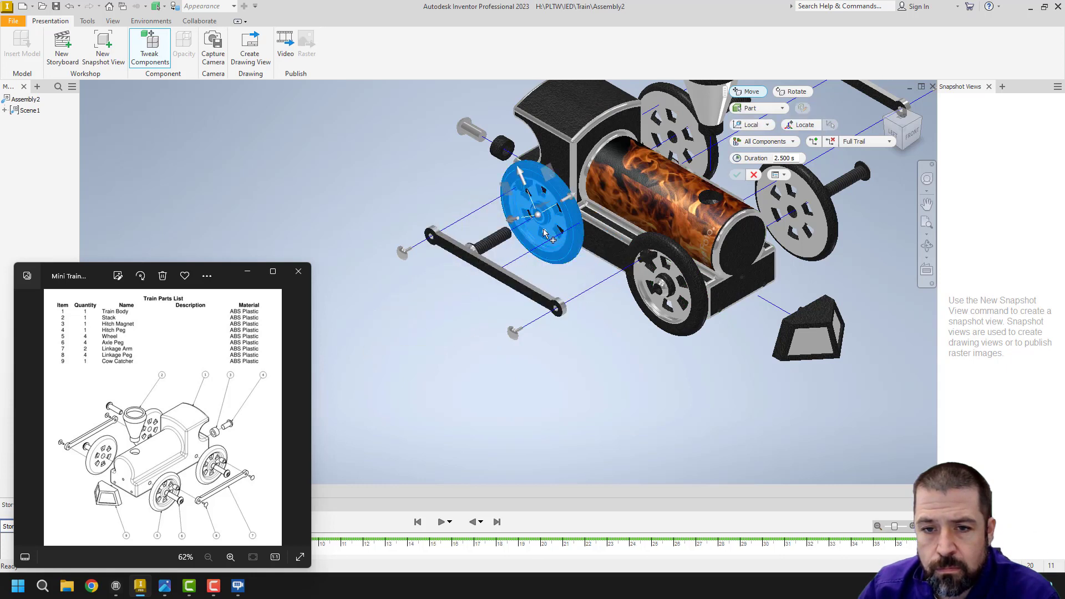
{"action": "left_click_drag", "start_coordinate": [565, 209], "coordinate": [524, 233]}
Pull the rear axle peg and rear wheel out along their axle and exit the tool.
{"action": "left_click", "coordinate": [666, 298]}
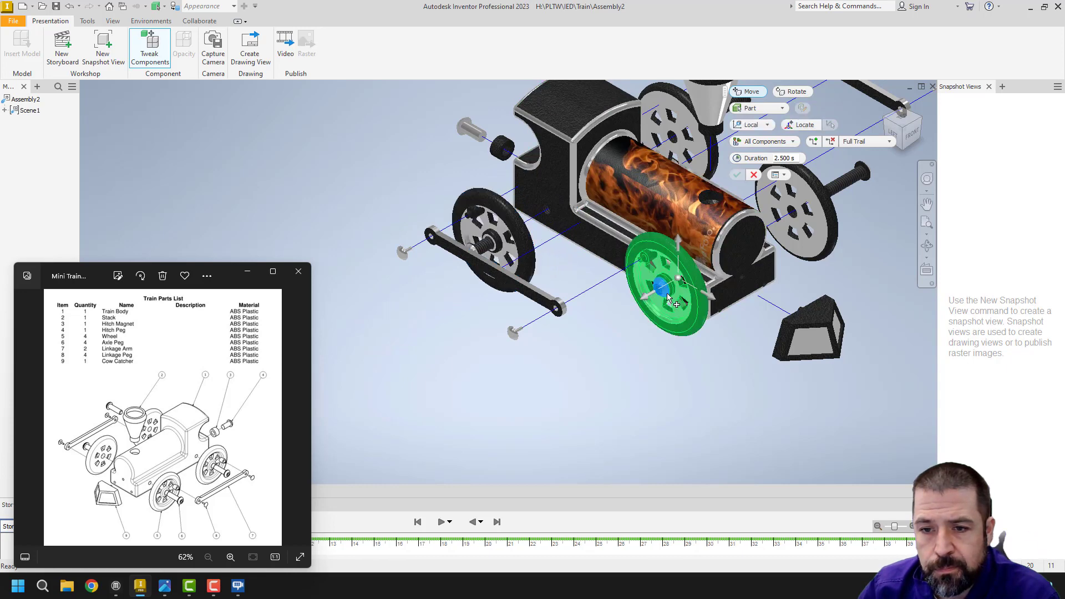
{"action": "left_click_drag", "start_coordinate": [646, 302], "coordinate": [596, 332]}
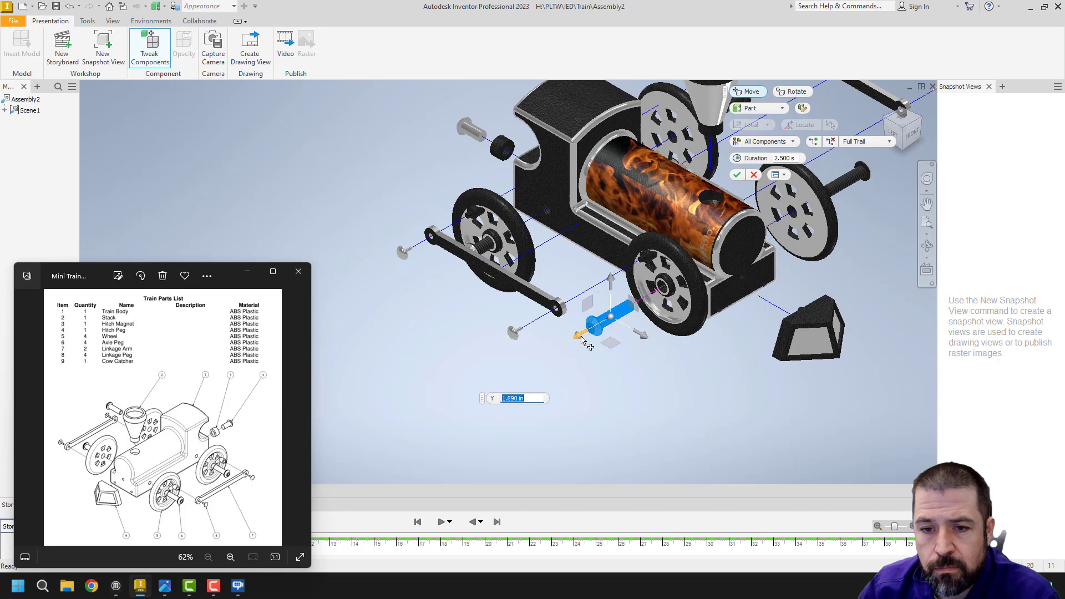
{"action": "left_click", "coordinate": [669, 312]}
{"action": "left_click_drag", "start_coordinate": [693, 270], "coordinate": [650, 301]}
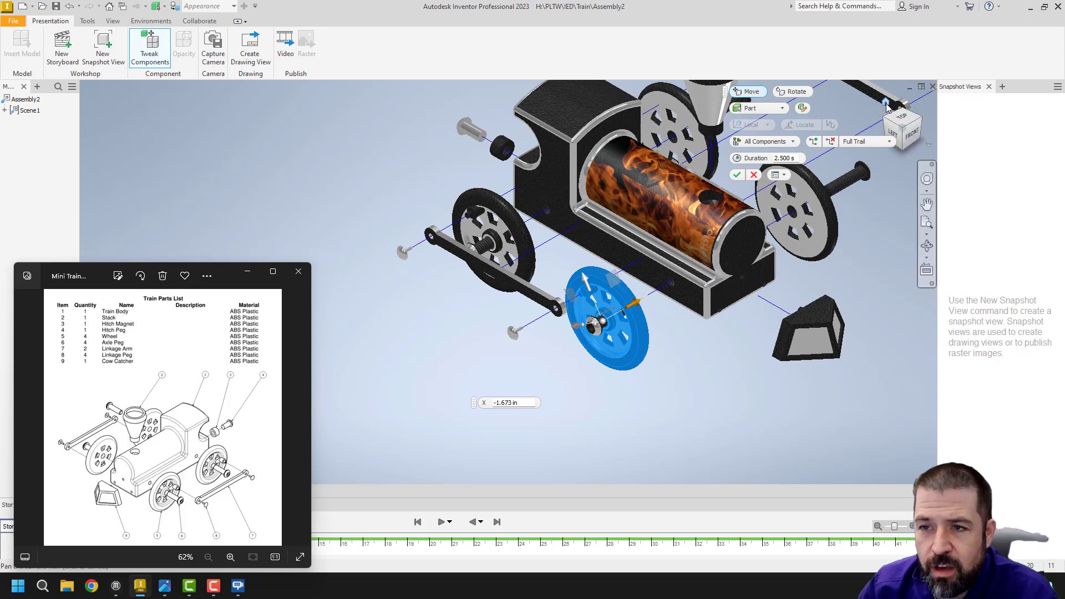
{"action": "left_click", "coordinate": [886, 103]}
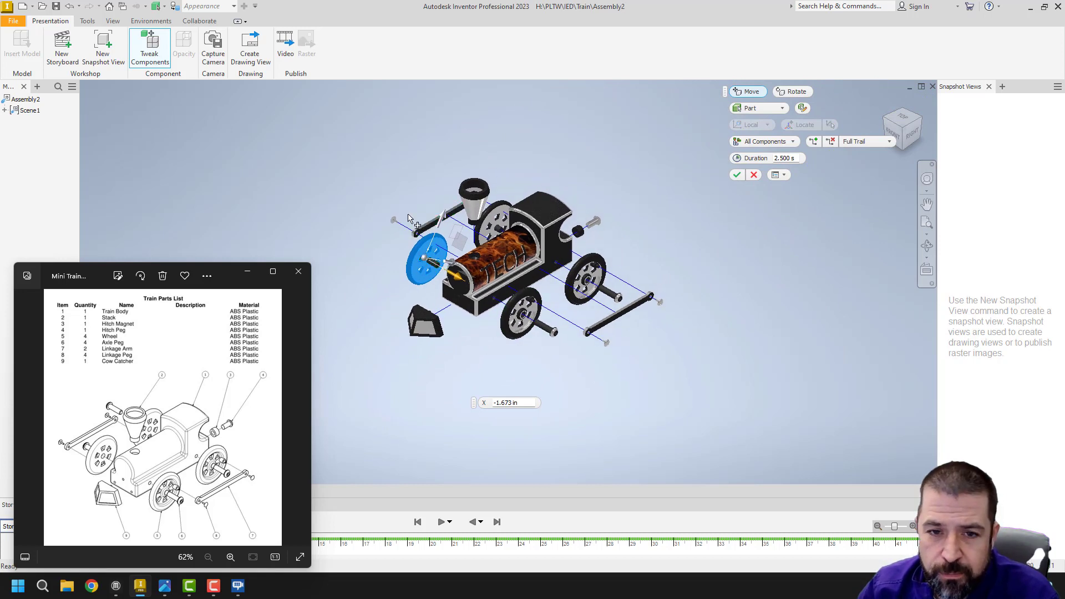
{"action": "key", "text": "Escape"}
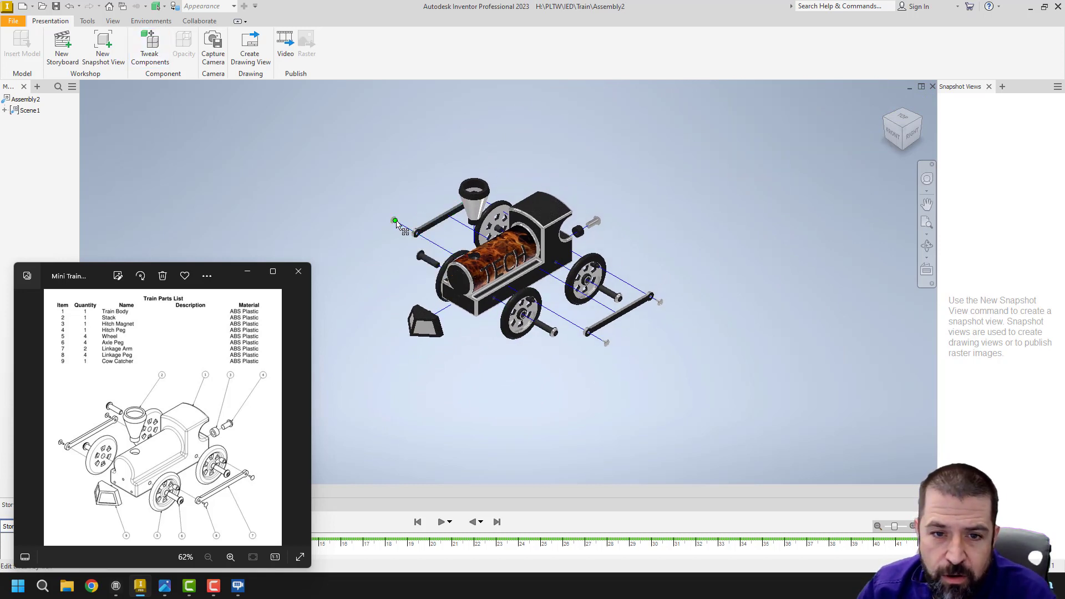
{"action": "left_click", "coordinate": [481, 208]}
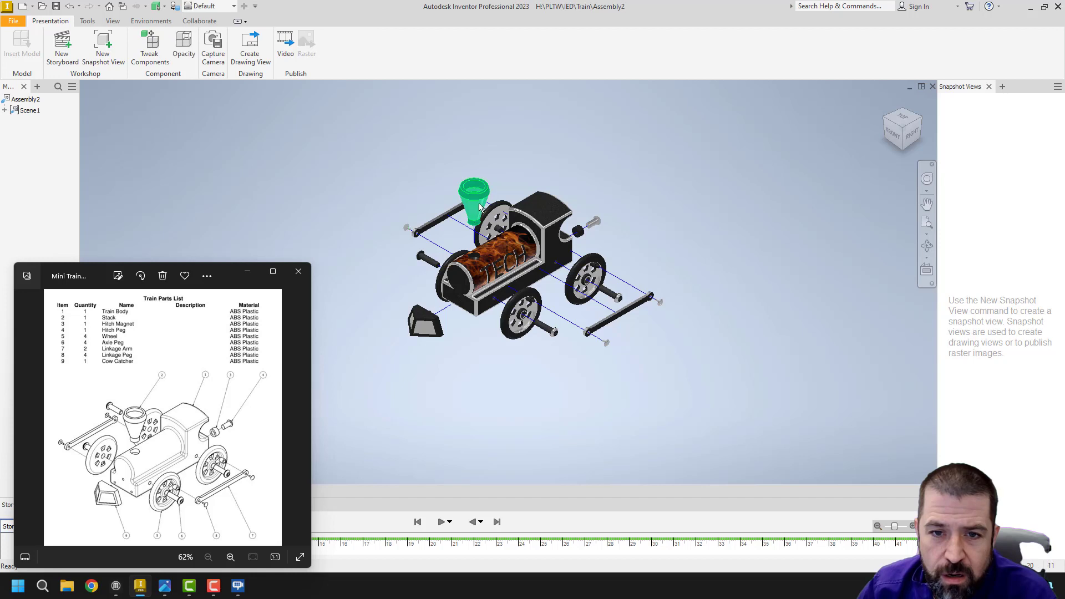
{"action": "middle_click_drag", "start_coordinate": [653, 215], "coordinate": [656, 251]}
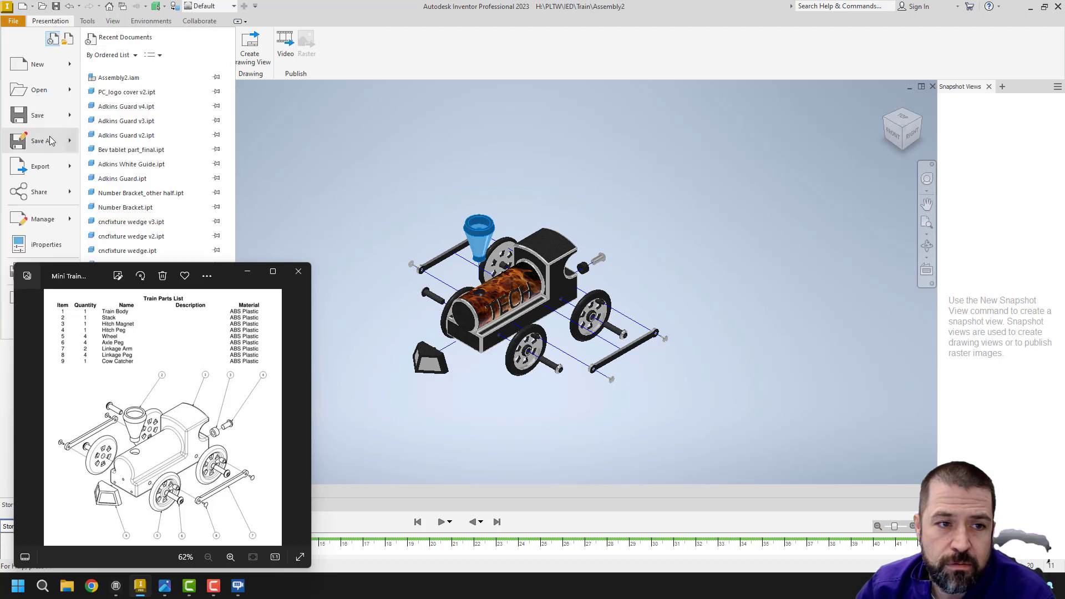
In Save As, browse to the H:\PLTW\IED\Train folder.
{"action": "left_click", "coordinate": [39, 141]}
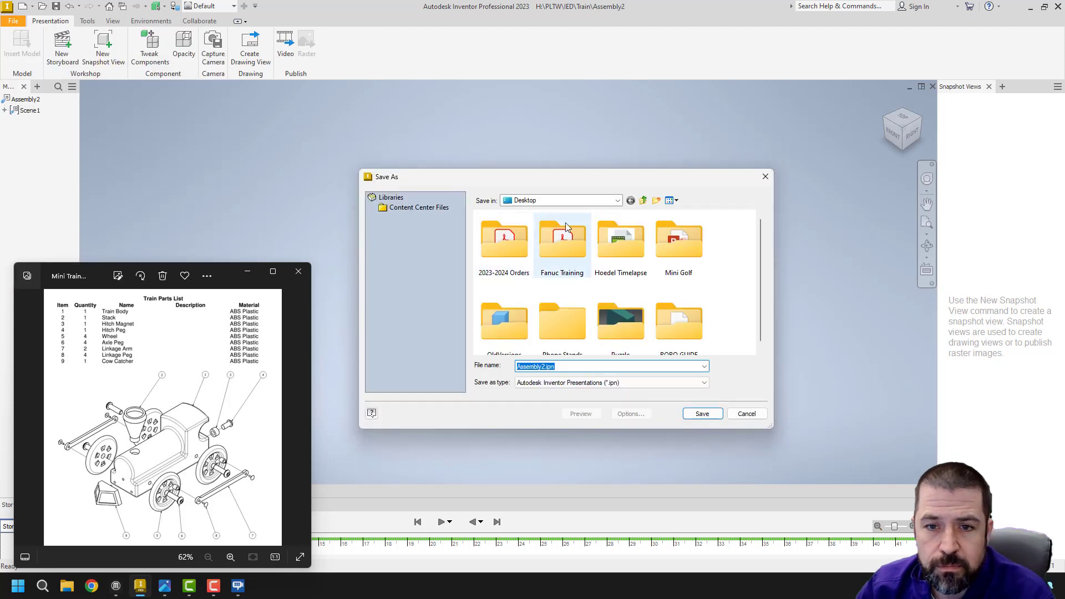
{"action": "left_click", "coordinate": [585, 202]}
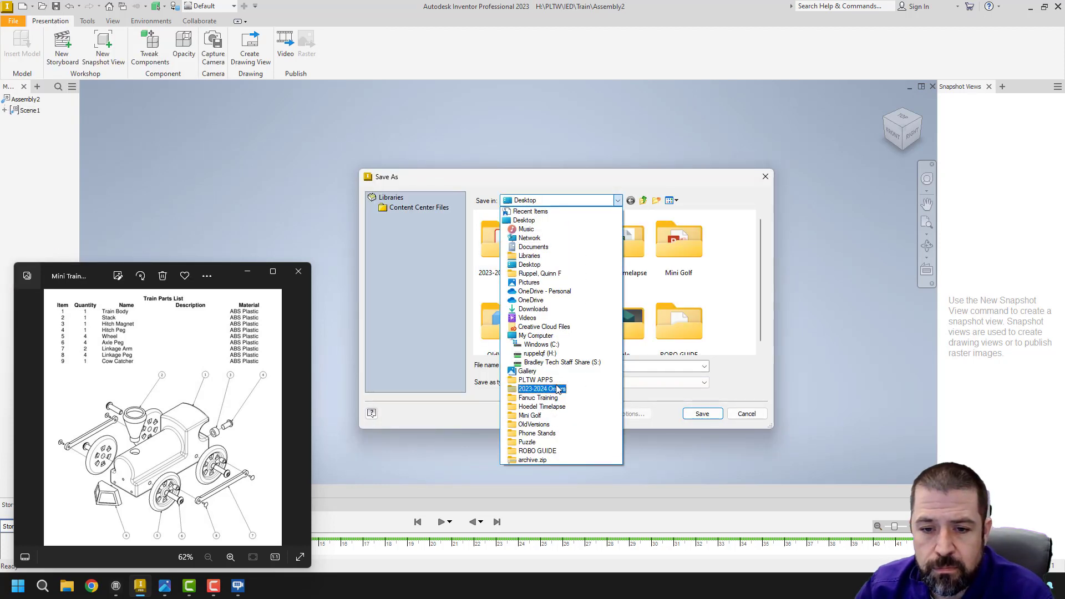
{"action": "left_click", "coordinate": [540, 355]}
{"action": "scroll", "coordinate": [524, 322], "scroll_direction": "down", "scroll_amount": 7}
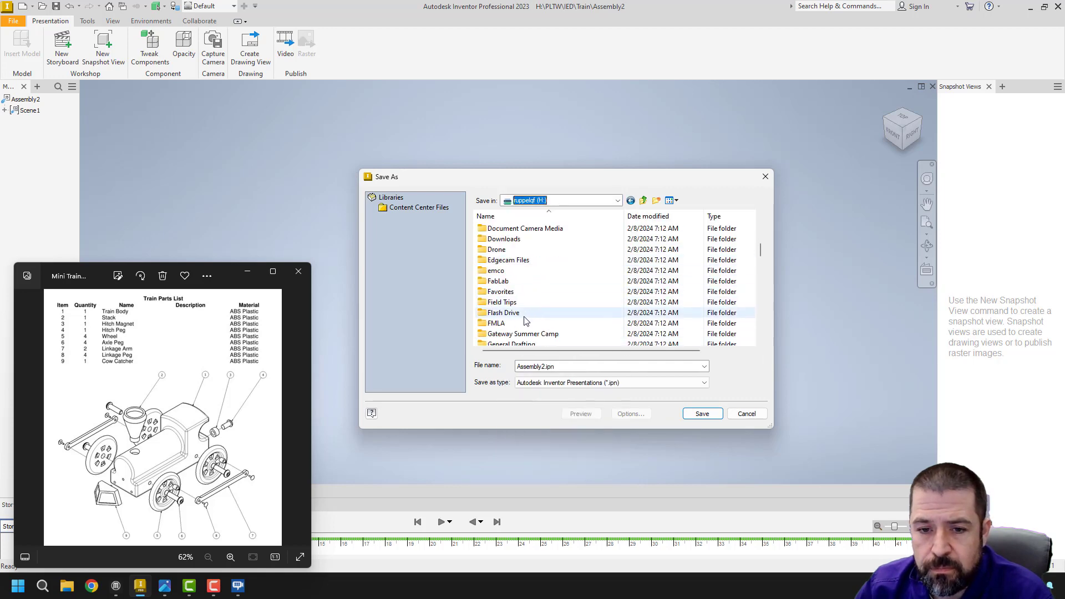
{"action": "scroll", "coordinate": [525, 321], "scroll_direction": "down", "scroll_amount": 5}
{"action": "double_click", "coordinate": [506, 315]}
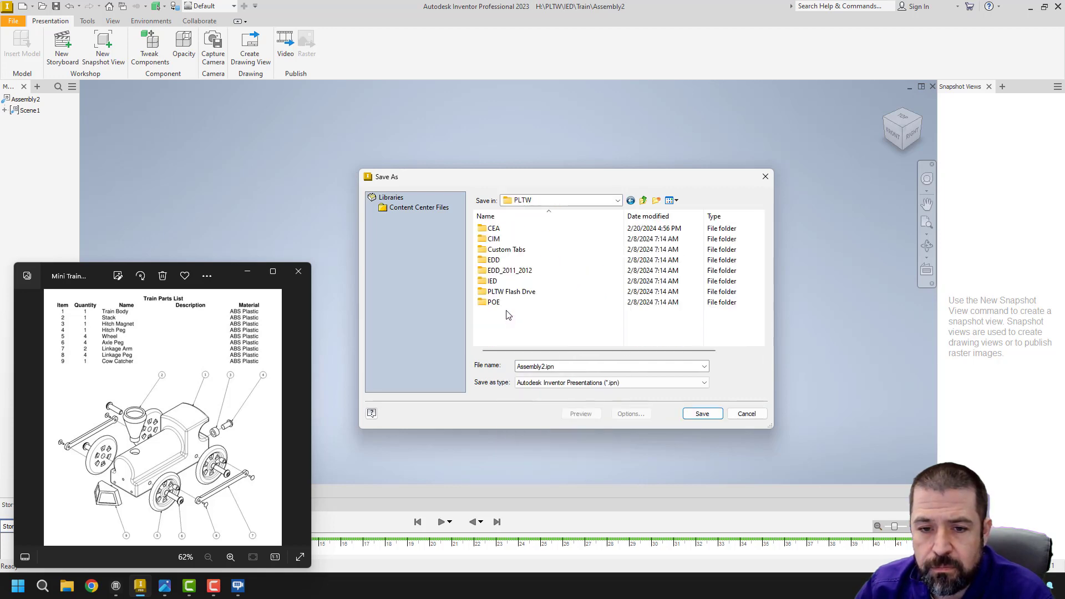
{"action": "double_click", "coordinate": [500, 283]}
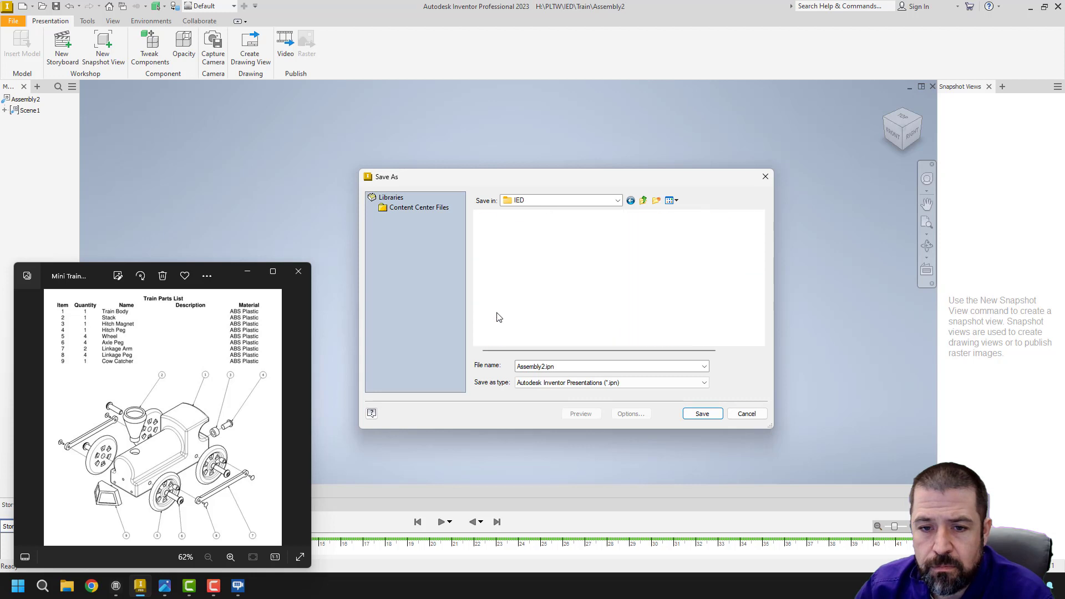
{"action": "scroll", "coordinate": [546, 242], "scroll_direction": "down", "scroll_amount": 5}
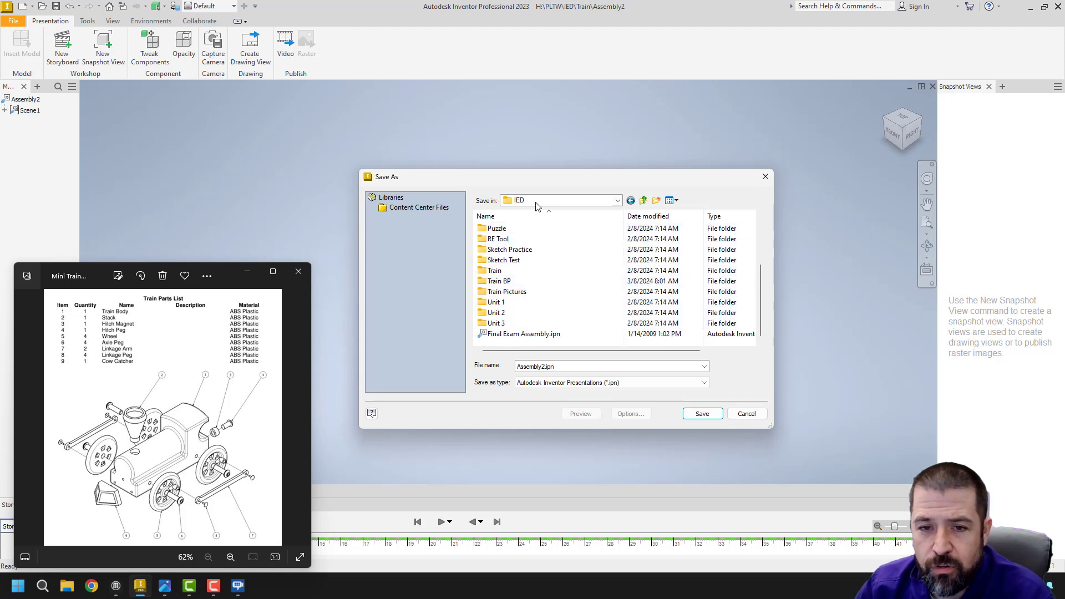
{"action": "left_click", "coordinate": [495, 271]}
{"action": "double_click", "coordinate": [495, 272]}
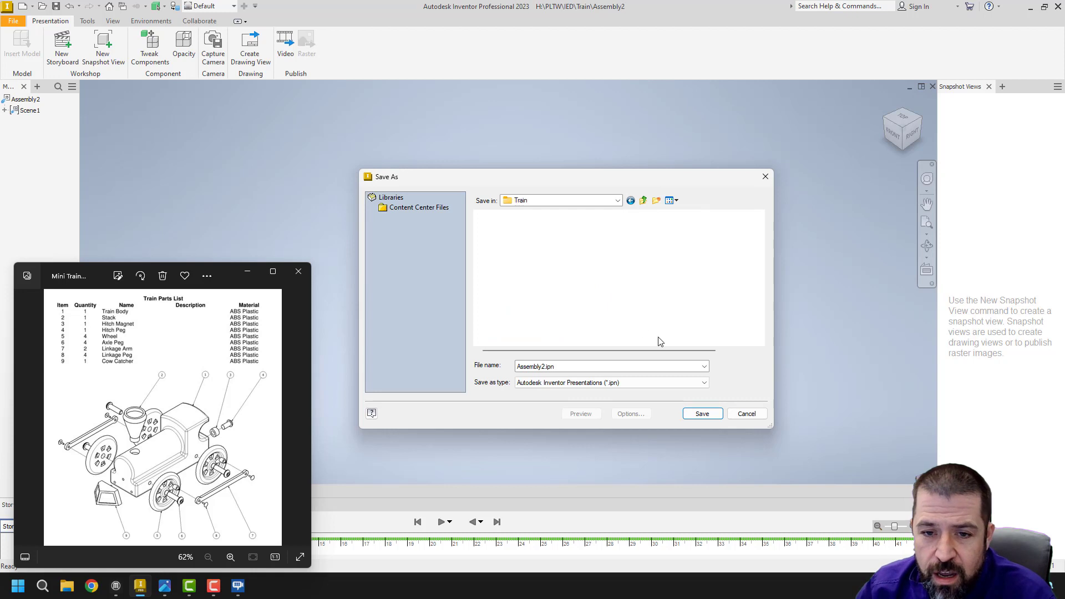
Save as Assembly2.ipn, replacing the existing file.
{"action": "left_click", "coordinate": [702, 414]}
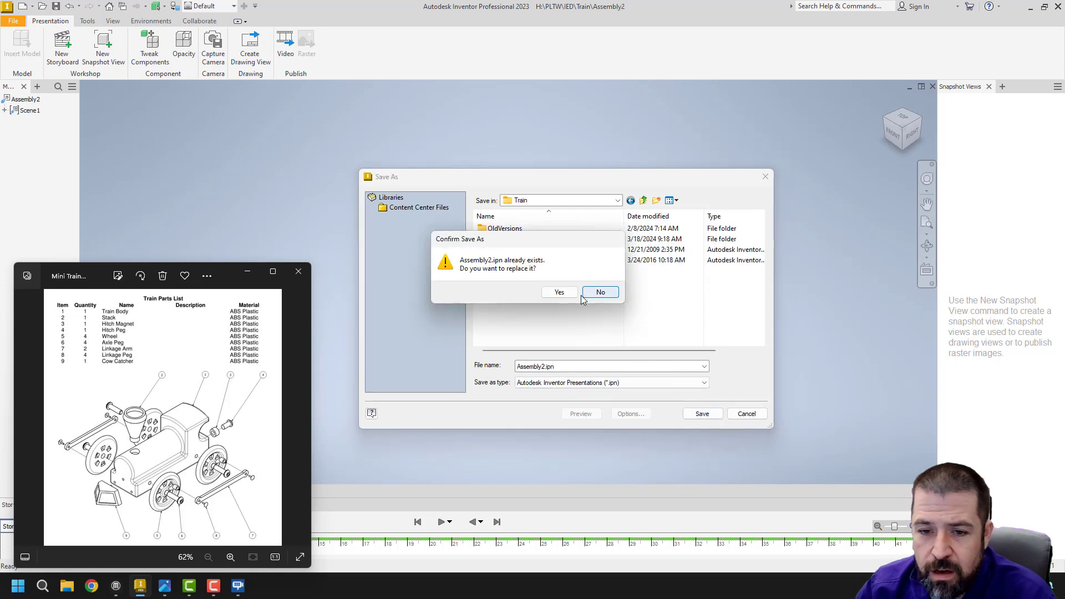
{"action": "left_click", "coordinate": [558, 294]}
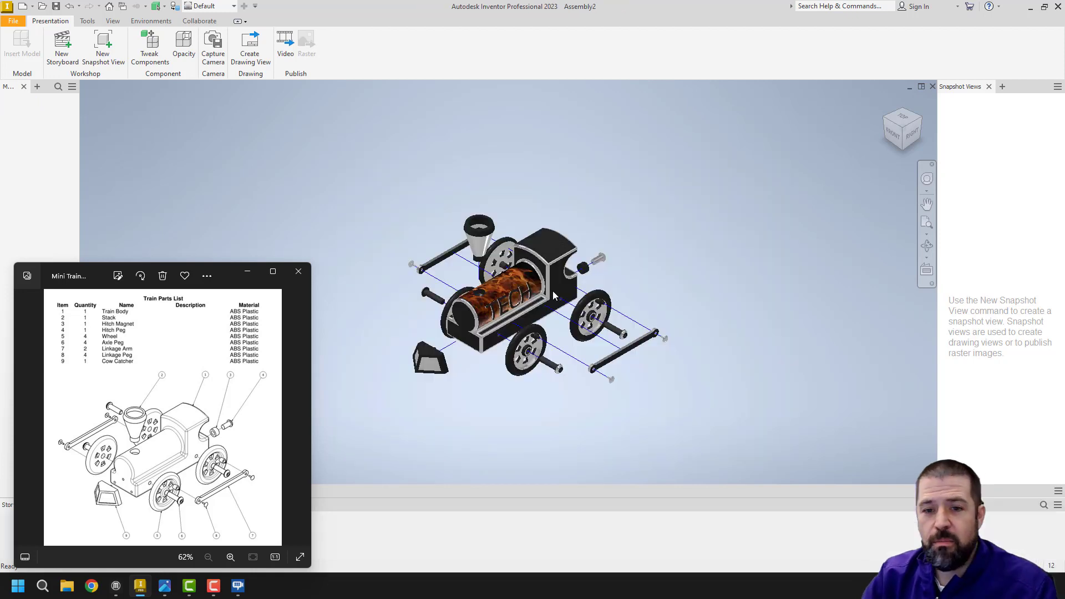
{"action": "scroll", "coordinate": [553, 296], "scroll_direction": "down", "scroll_amount": 5}
{"action": "scroll", "coordinate": [555, 297], "scroll_direction": "up", "scroll_amount": 4}
{"action": "middle_click_drag", "start_coordinate": [505, 280], "coordinate": [559, 296]}
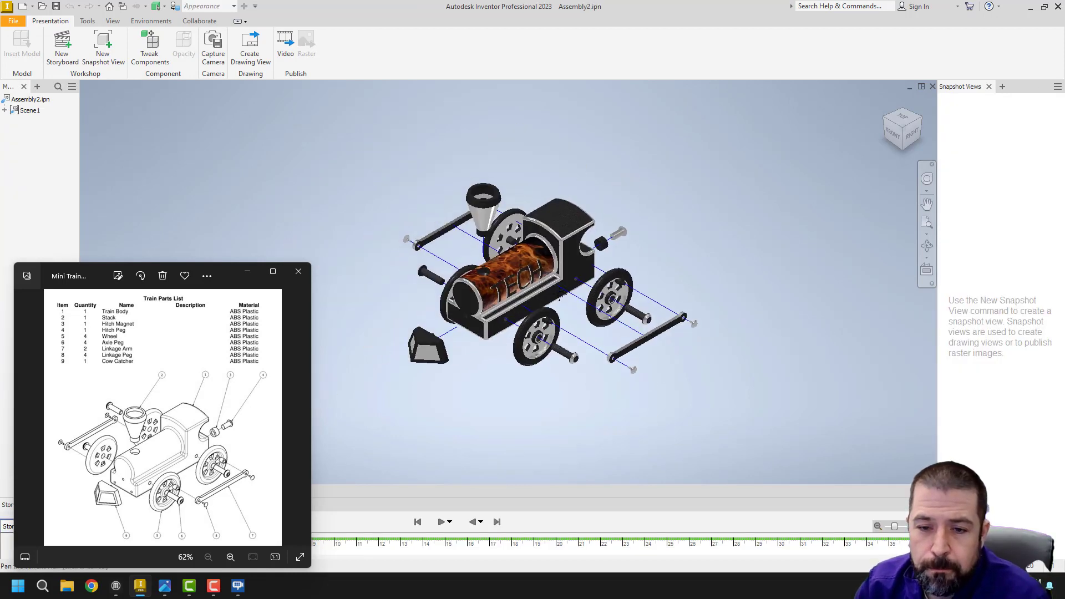
{"action": "left_click", "coordinate": [22, 6]}
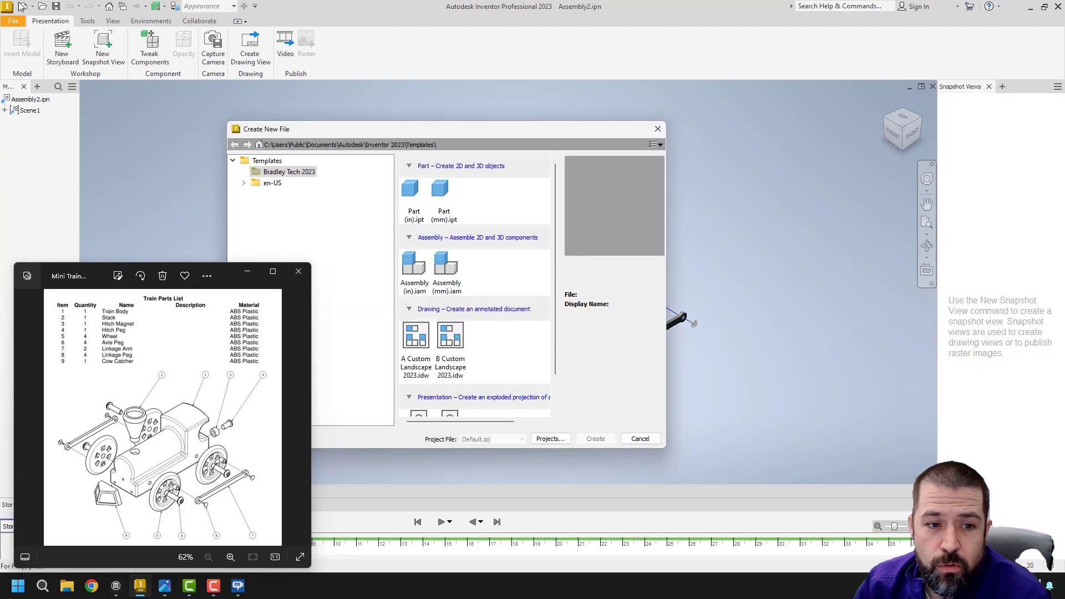
Create a drawing from B Custom Landscape 2023.idw, skipping the missing tuffy.png image.
{"action": "left_click", "coordinate": [453, 352]}
{"action": "left_click", "coordinate": [595, 438]}
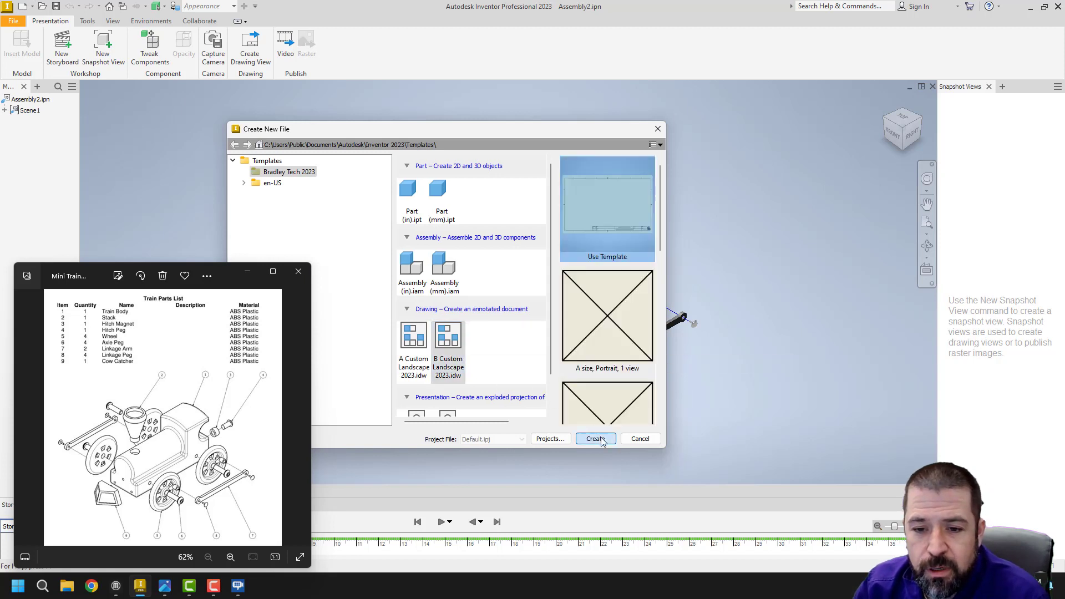
{"action": "left_click", "coordinate": [693, 330]}
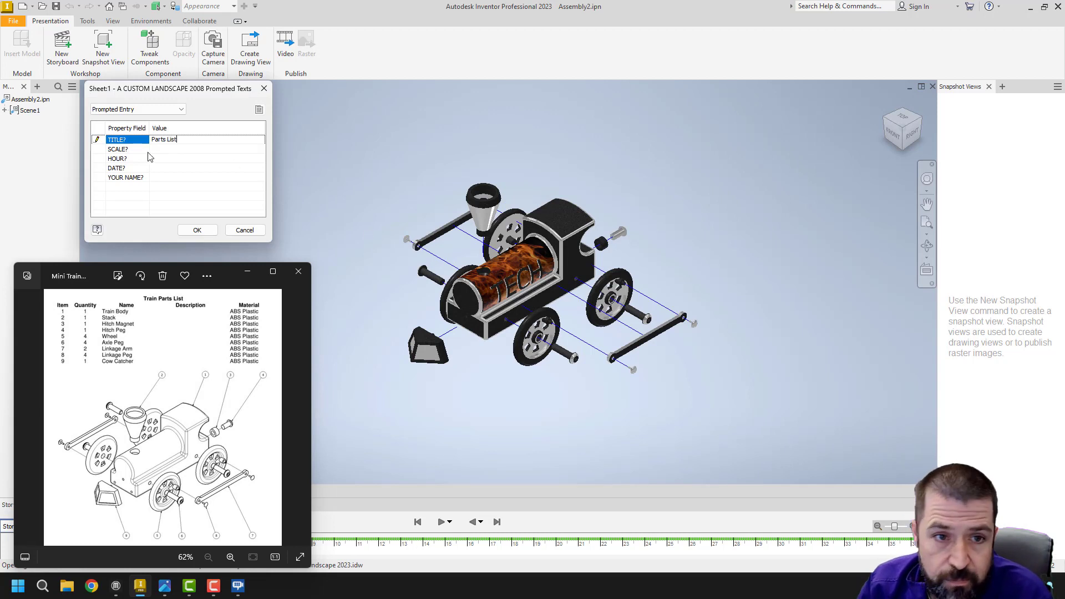
Fill the title block with TITLE Parts List, SCALE 1:1 and the drafter's name.
{"action": "left_click", "coordinate": [167, 150]}
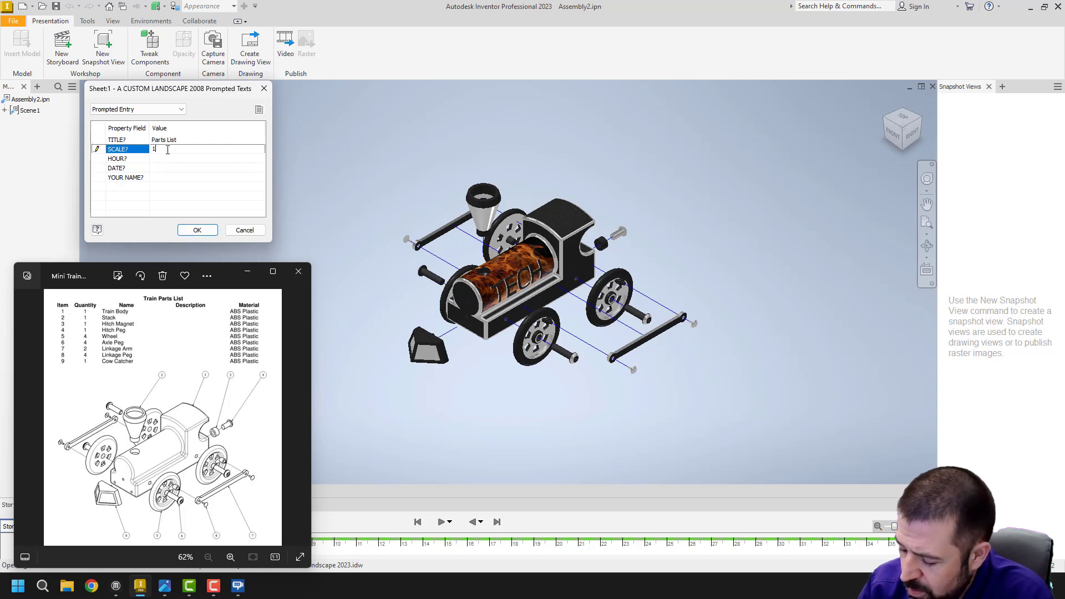
{"action": "left_click", "coordinate": [179, 160]}
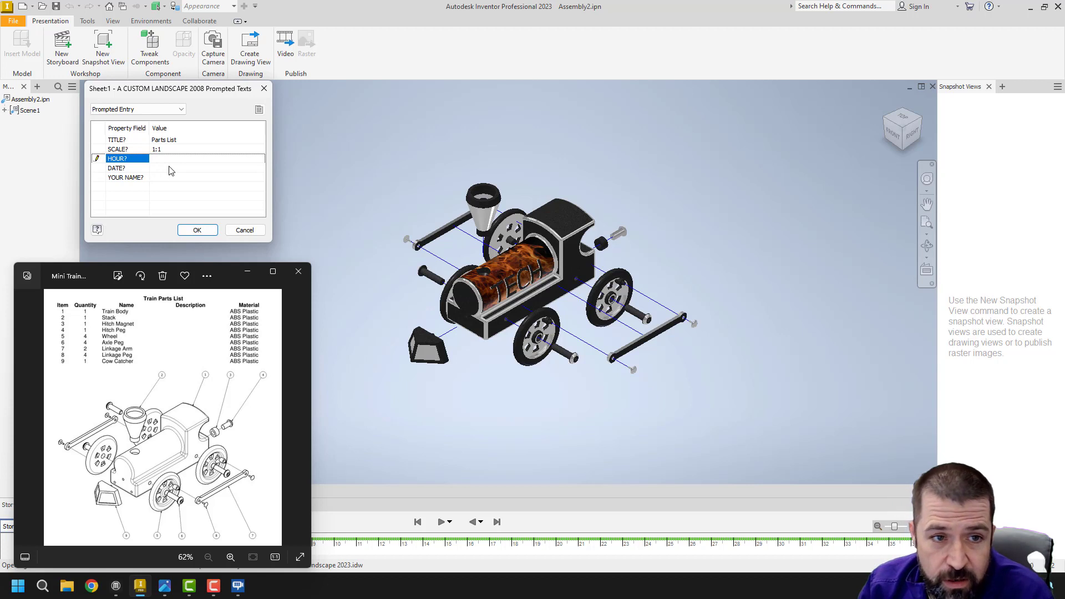
{"action": "left_click", "coordinate": [170, 178]}
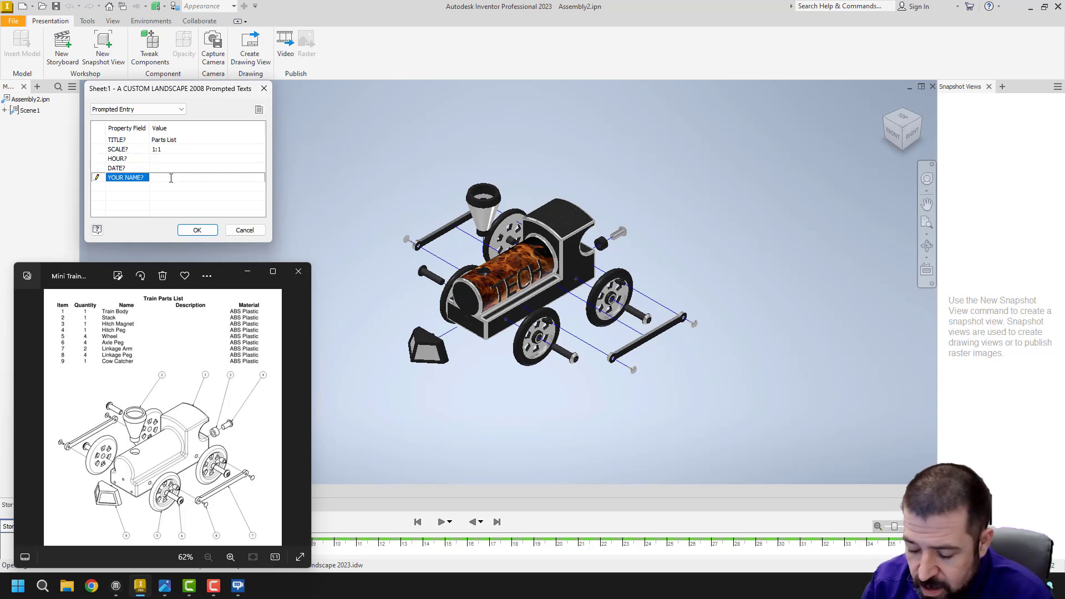
{"action": "left_click", "coordinate": [197, 229]}
{"action": "left_click", "coordinate": [514, 345]}
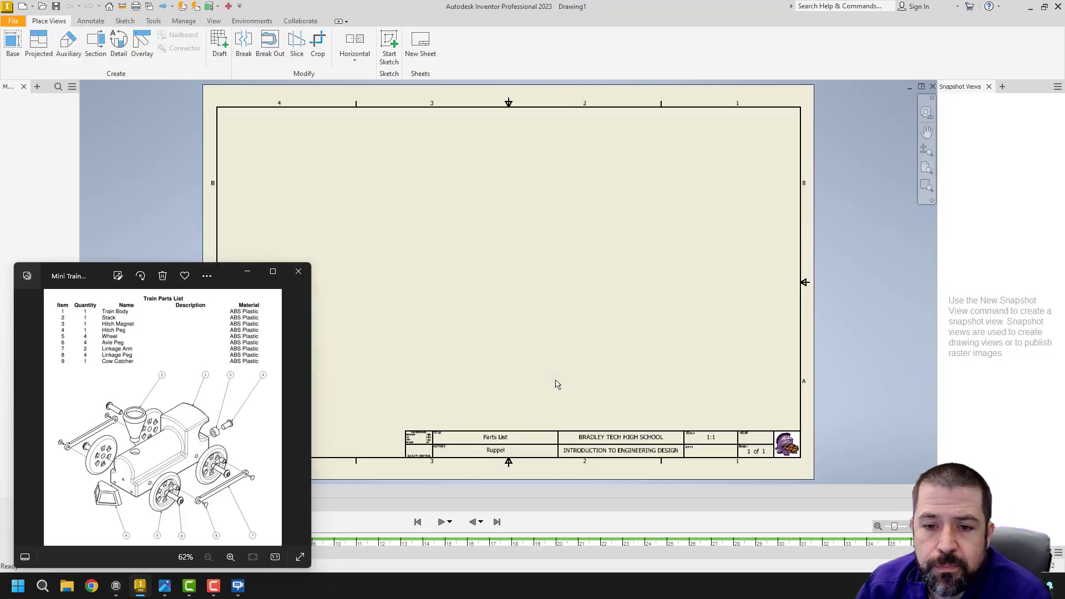
Place an enlarged isometric base view of the exploded train, shifted left on the sheet.
{"action": "middle_click_drag", "start_coordinate": [536, 335], "coordinate": [582, 338]}
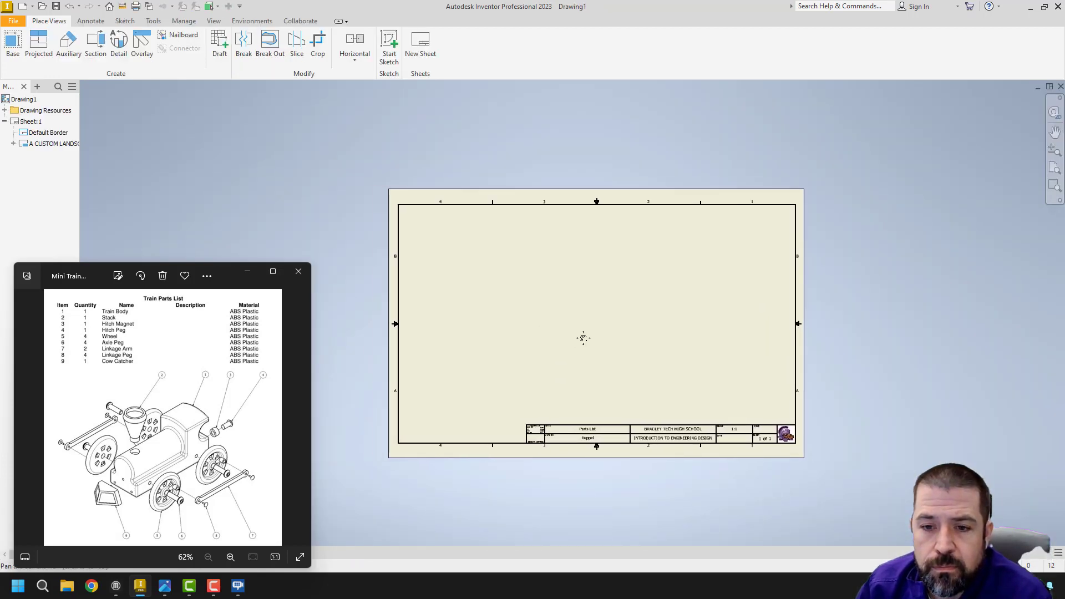
{"action": "left_click", "coordinate": [12, 40]}
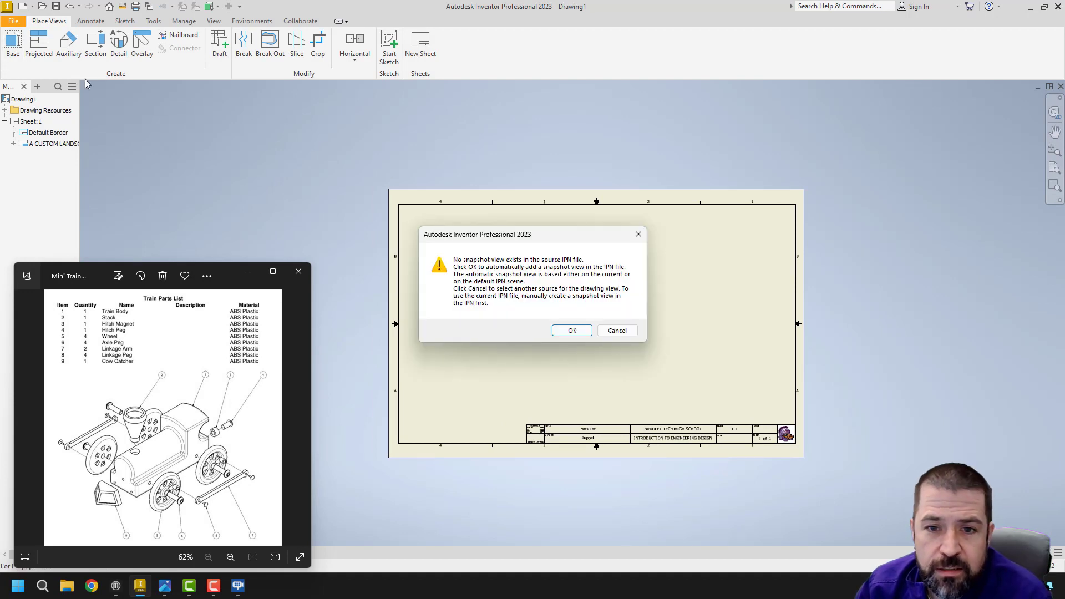
{"action": "left_click", "coordinate": [570, 331]}
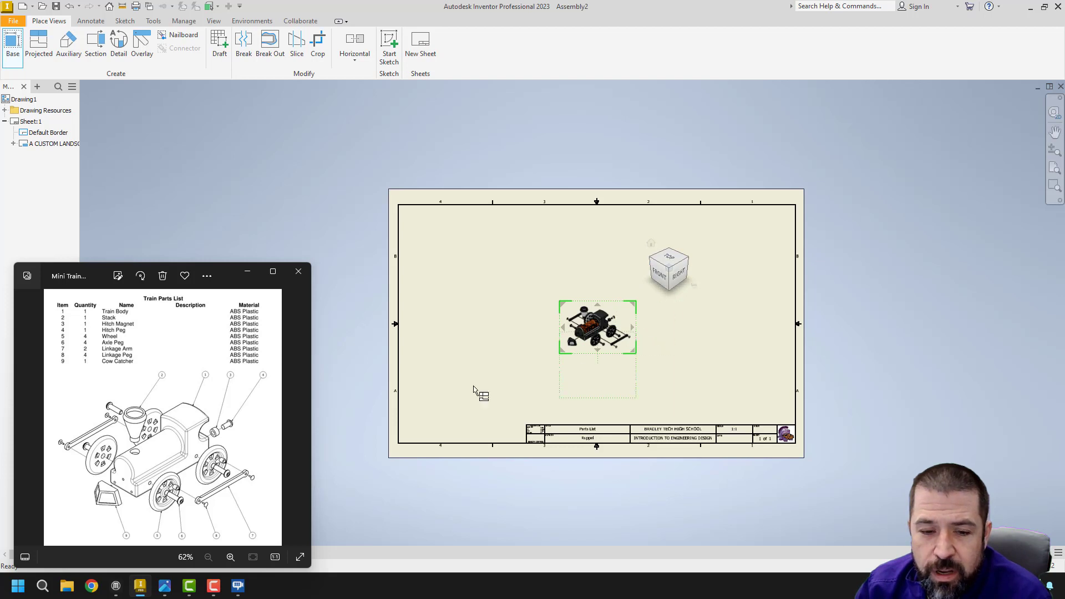
{"action": "left_click_drag", "start_coordinate": [222, 270], "coordinate": [191, 220]}
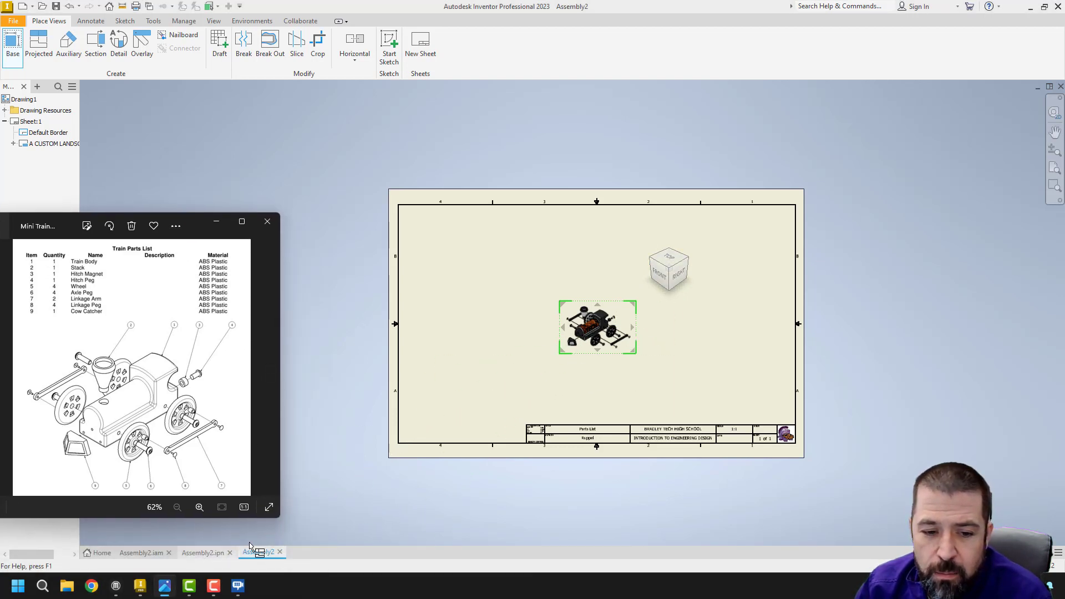
{"action": "left_click_drag", "start_coordinate": [200, 224], "coordinate": [227, 250]}
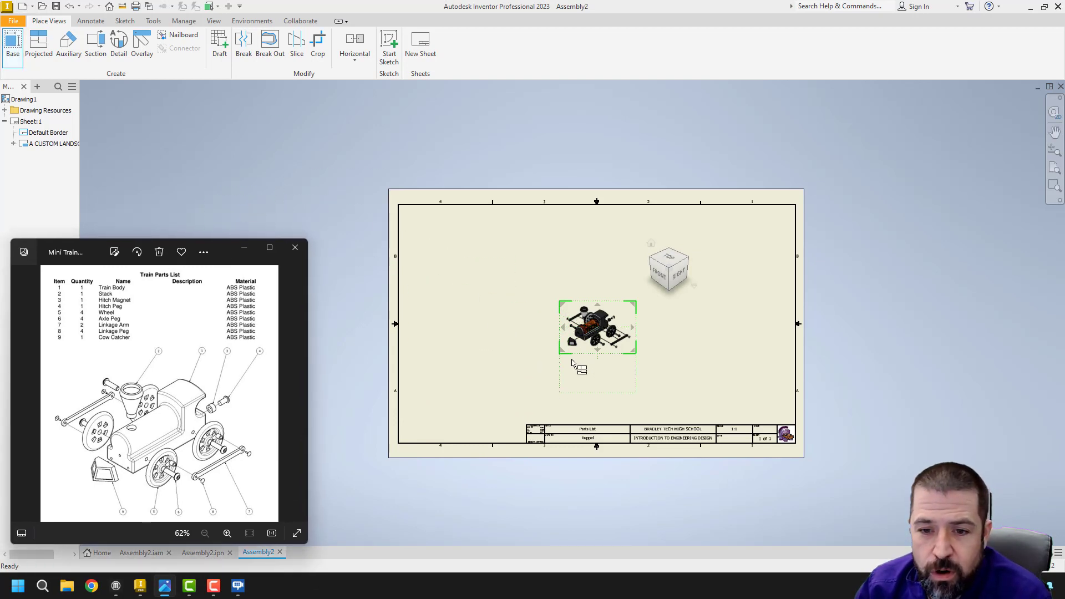
{"action": "left_click_drag", "start_coordinate": [561, 353], "coordinate": [464, 417]}
{"action": "left_click_drag", "start_coordinate": [631, 361], "coordinate": [576, 350]}
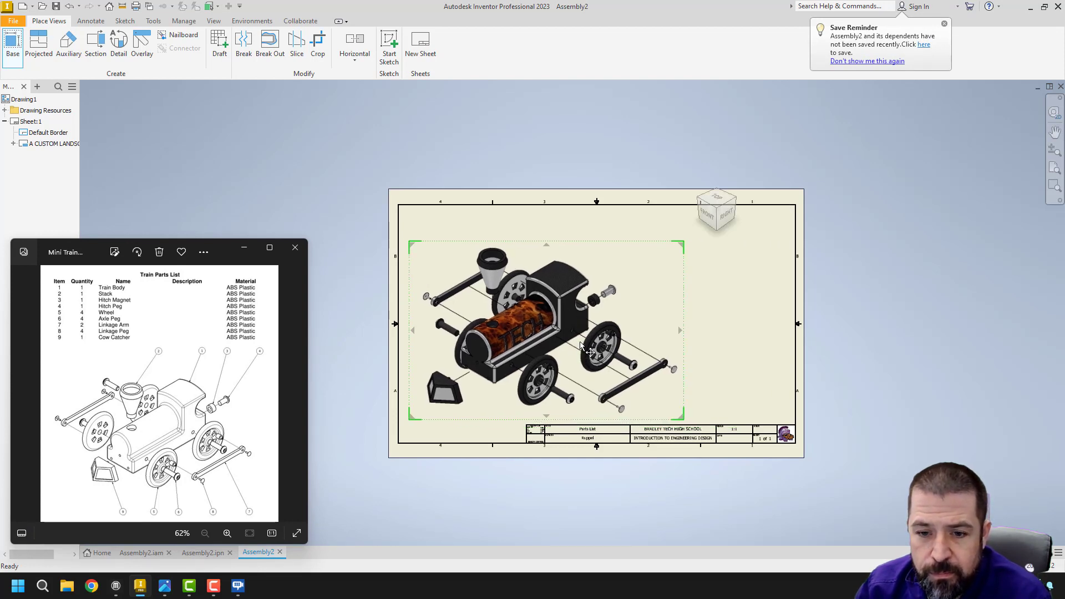
{"action": "right_click", "coordinate": [578, 332]}
{"action": "left_click", "coordinate": [619, 329]}
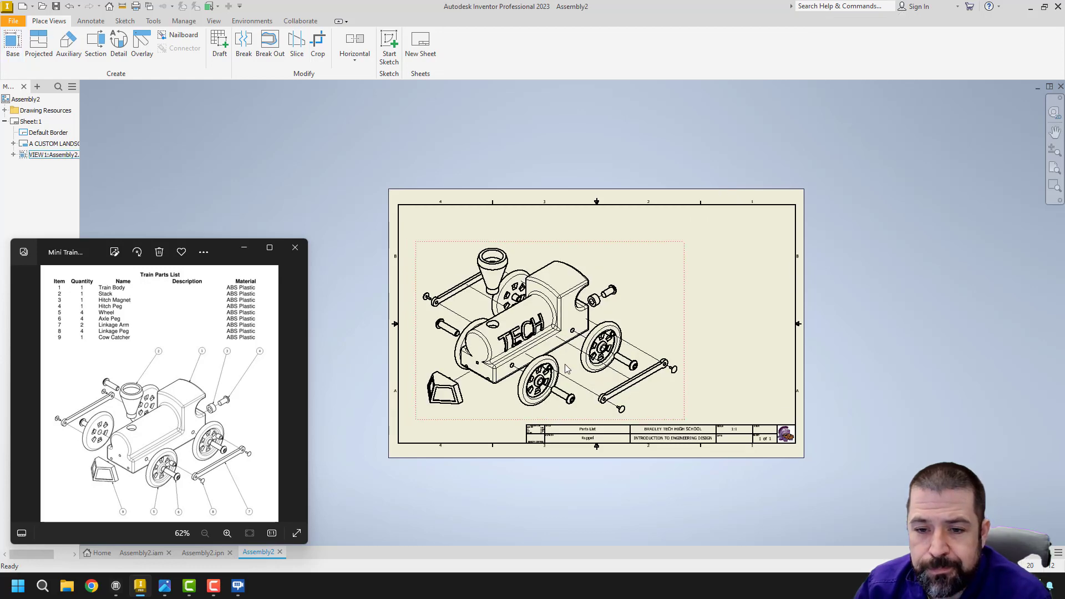
Open the placed view's Edit View settings and close them without changes.
{"action": "right_click", "coordinate": [643, 252]}
{"action": "key", "text": "Escape"}
{"action": "left_click", "coordinate": [653, 266]}
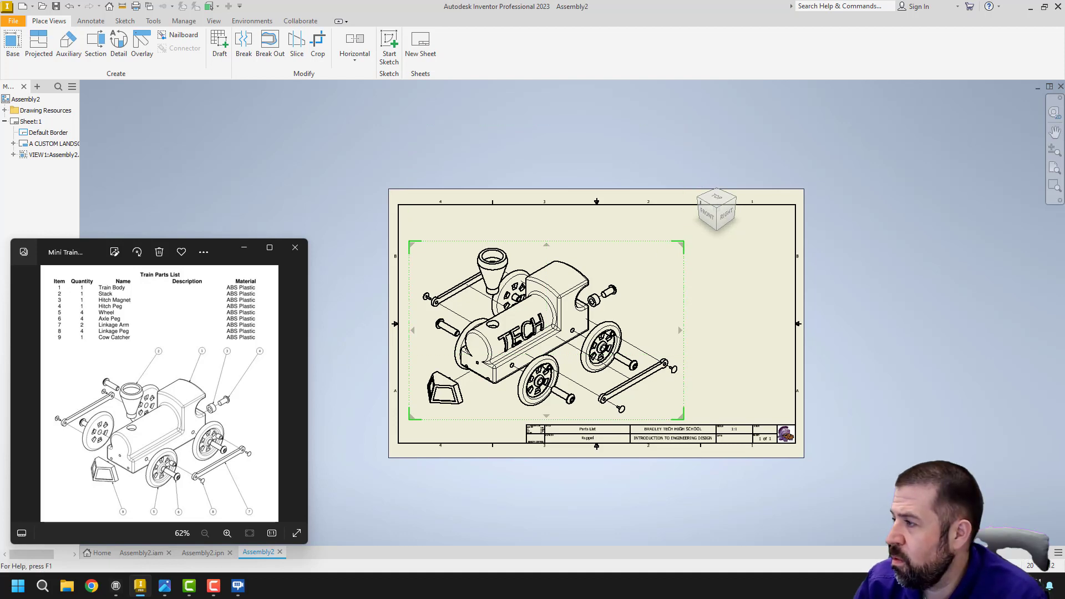
{"action": "double_click", "coordinate": [653, 266]}
{"action": "left_click_drag", "start_coordinate": [581, 149], "coordinate": [709, 115]}
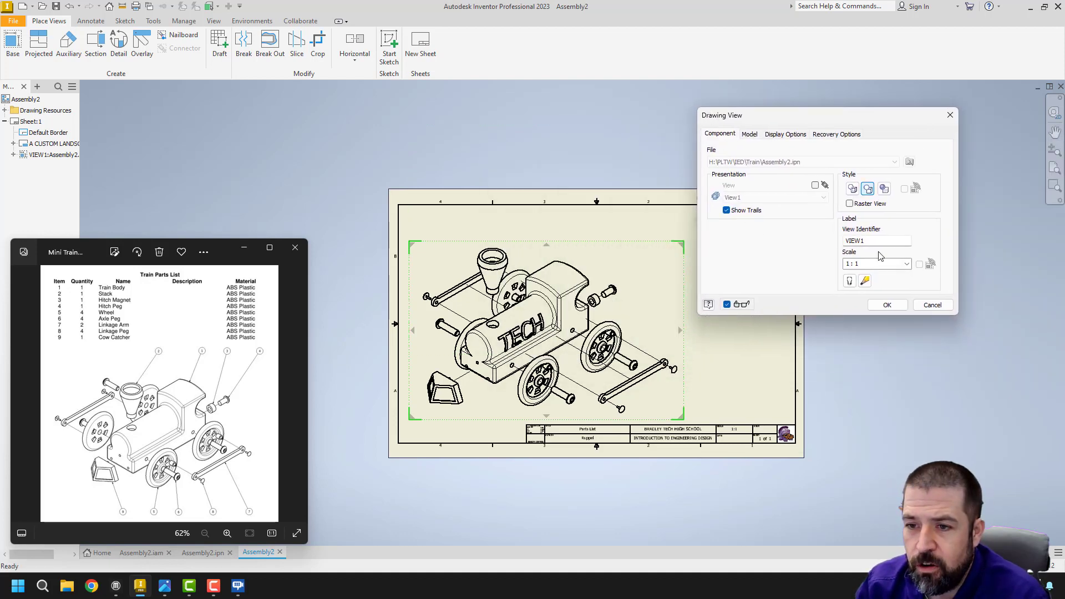
{"action": "left_click", "coordinate": [932, 305]}
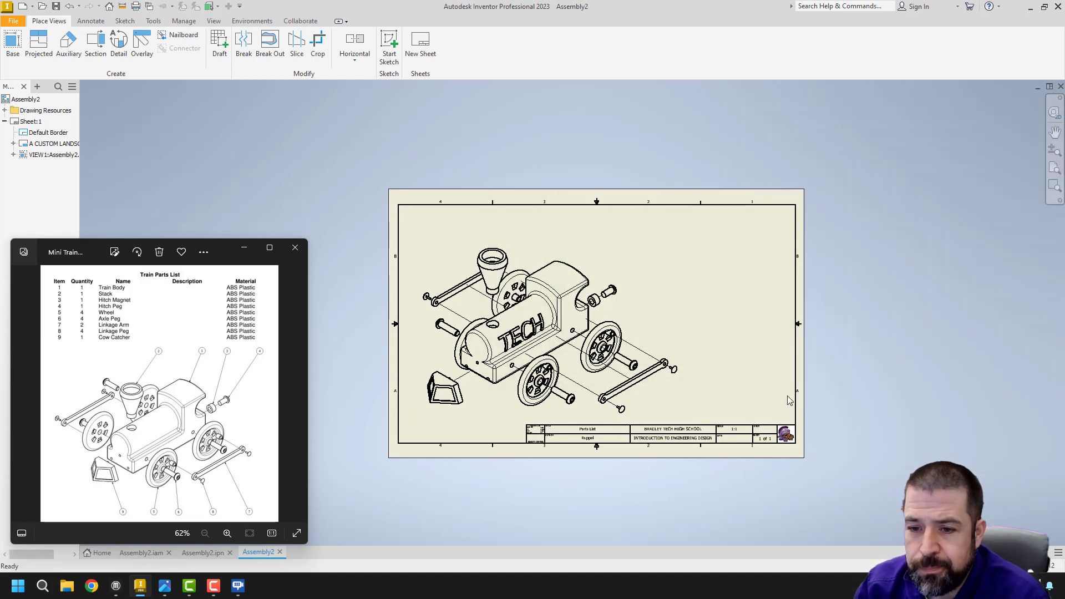
{"action": "scroll", "coordinate": [789, 400], "scroll_direction": "up", "scroll_amount": 3}
{"action": "scroll", "coordinate": [698, 388], "scroll_direction": "down", "scroll_amount": 3}
{"action": "middle_click_drag", "start_coordinate": [705, 371], "coordinate": [755, 393]}
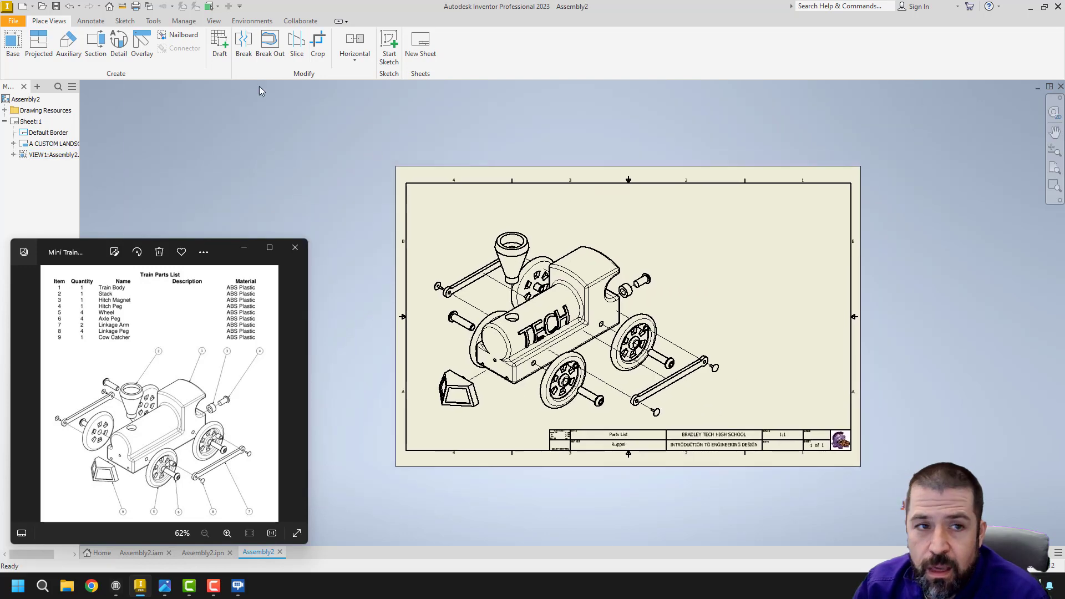
Start a Parts List from the Annotate tab and browse to H:\PLTW\IED\Train.
{"action": "left_click", "coordinate": [91, 23]}
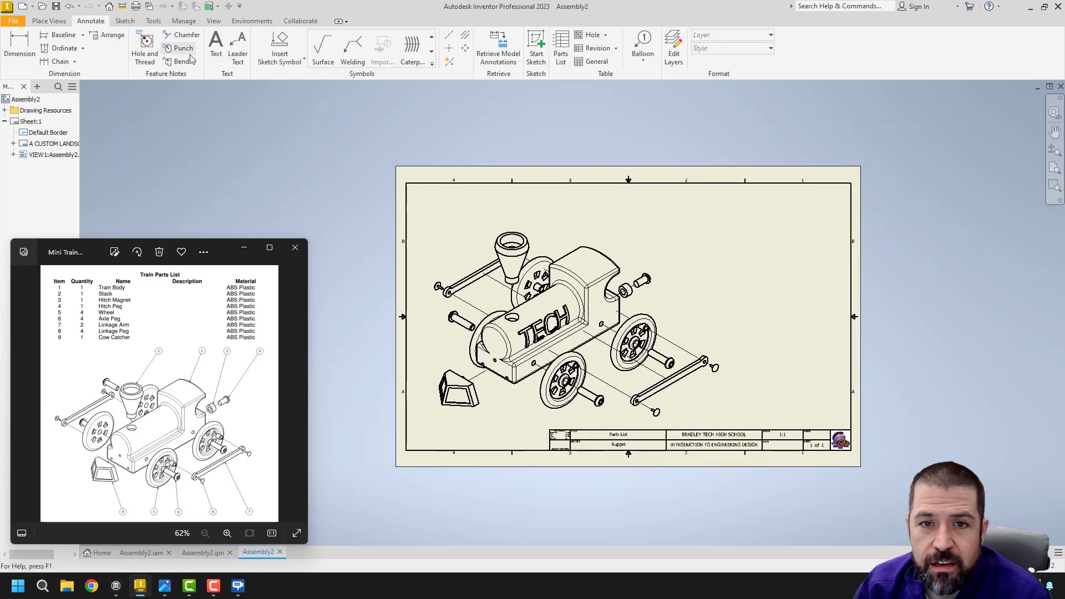
{"action": "left_click", "coordinate": [562, 47]}
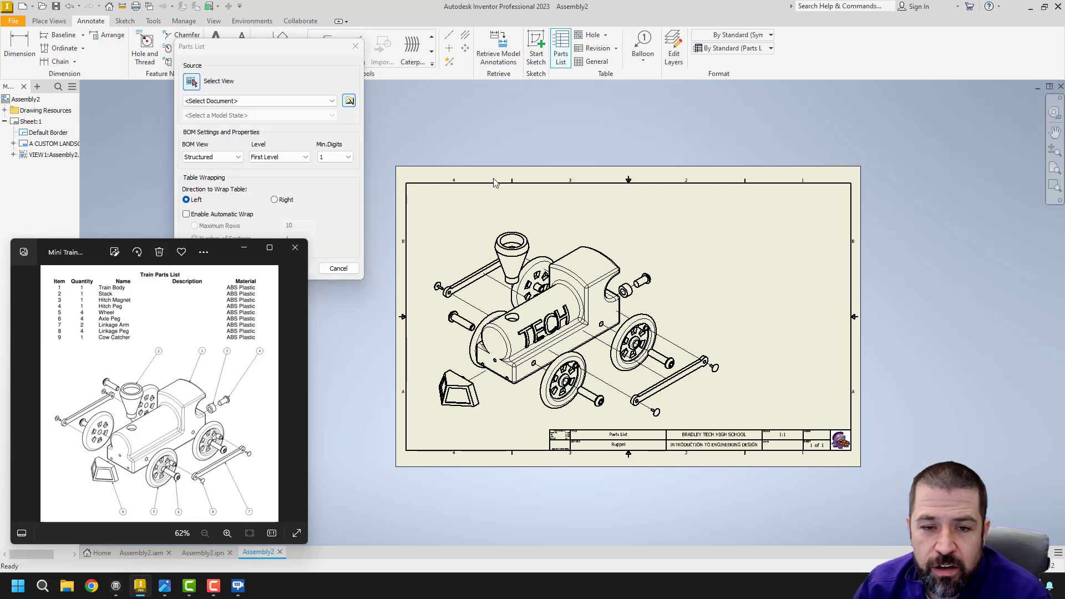
{"action": "left_click", "coordinate": [349, 101]}
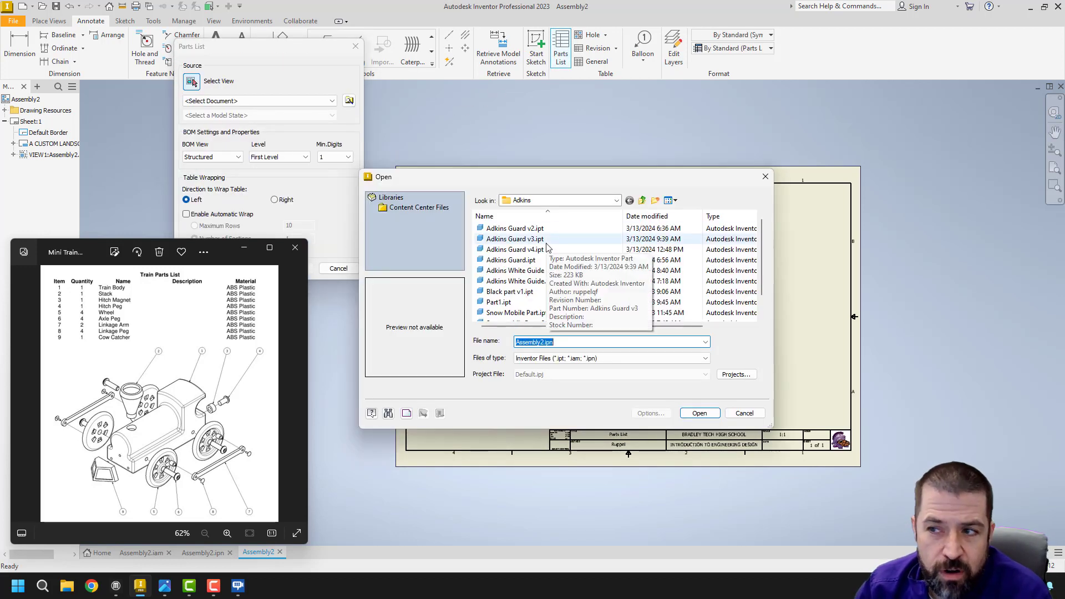
{"action": "scroll", "coordinate": [541, 280], "scroll_direction": "down", "scroll_amount": 1}
{"action": "left_click", "coordinate": [586, 201]}
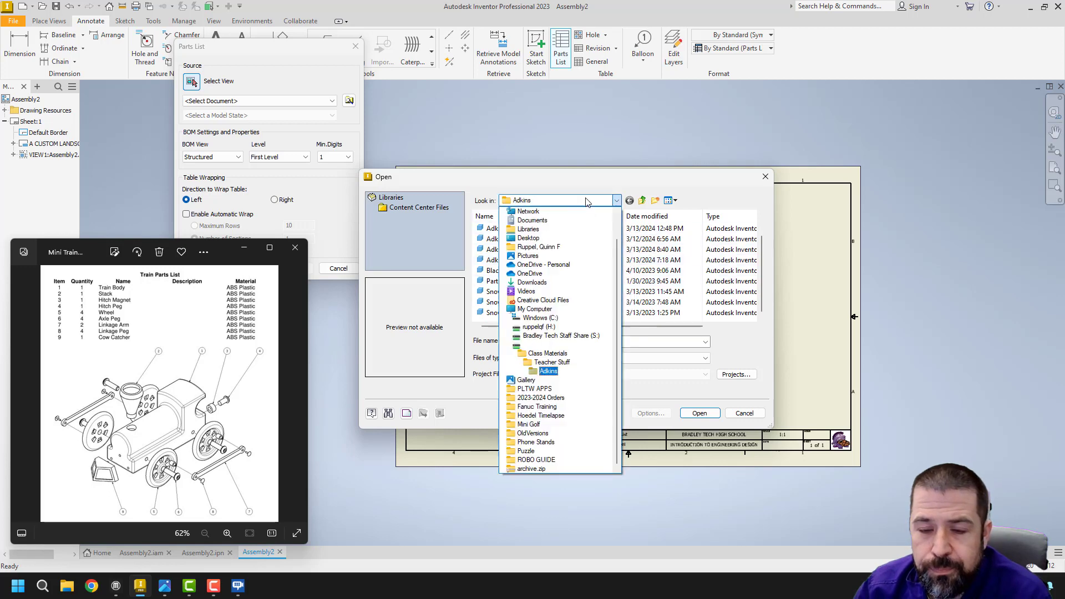
{"action": "left_click", "coordinate": [536, 326]}
{"action": "scroll", "coordinate": [516, 291], "scroll_direction": "down", "scroll_amount": 6}
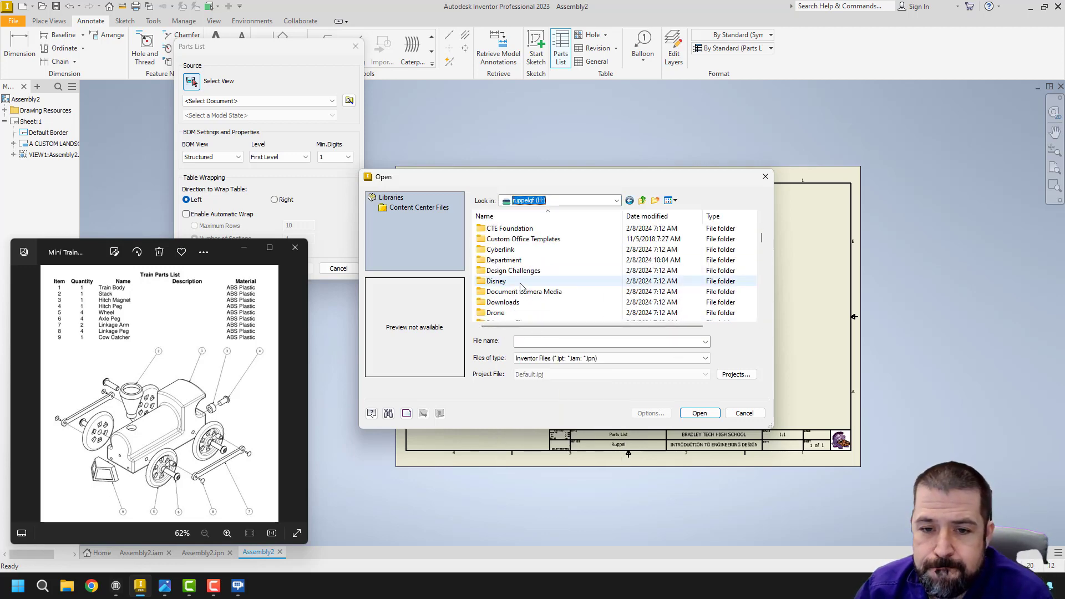
{"action": "scroll", "coordinate": [516, 292], "scroll_direction": "down", "scroll_amount": 8}
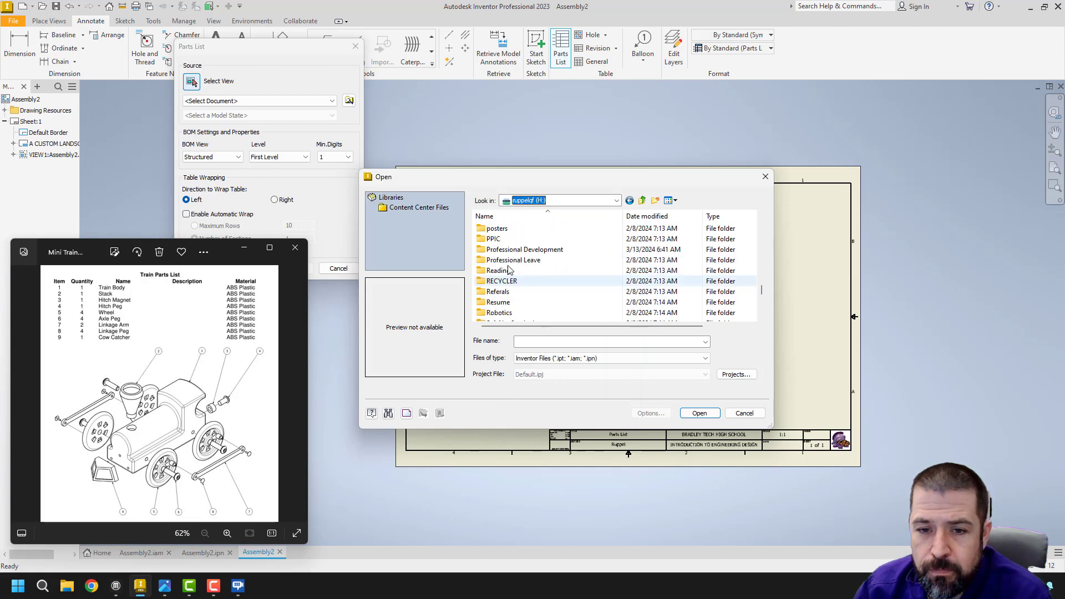
{"action": "scroll", "coordinate": [511, 266], "scroll_direction": "up", "scroll_amount": 3}
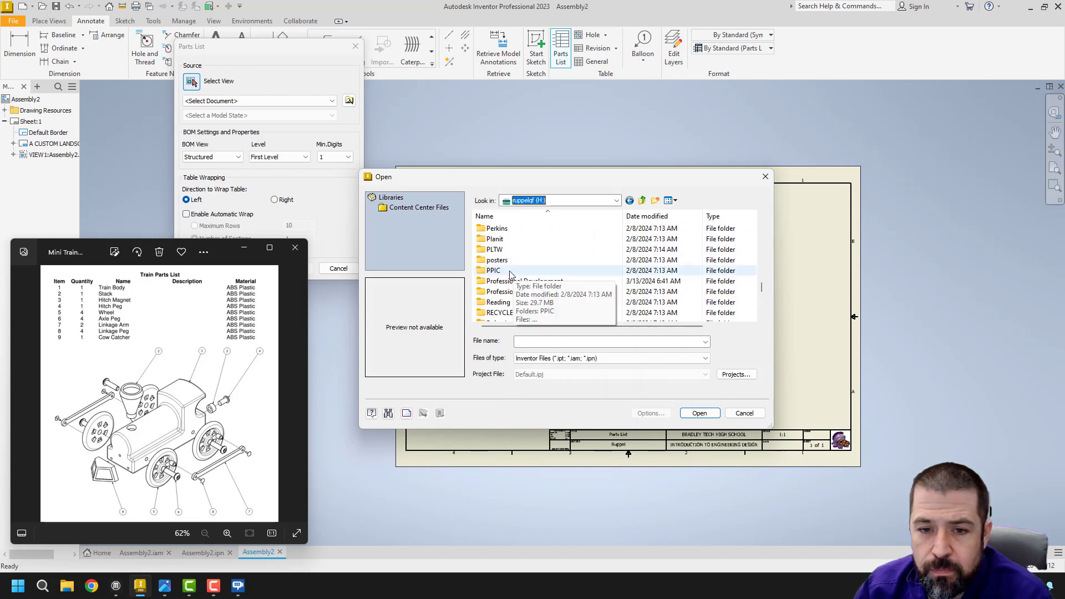
{"action": "double_click", "coordinate": [497, 281]}
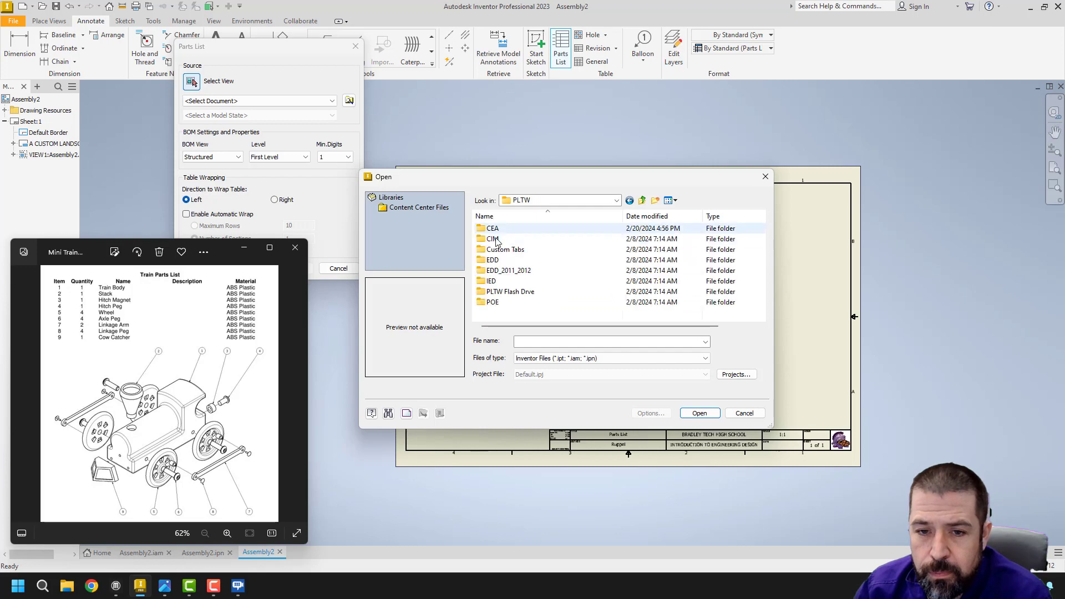
{"action": "double_click", "coordinate": [495, 281]}
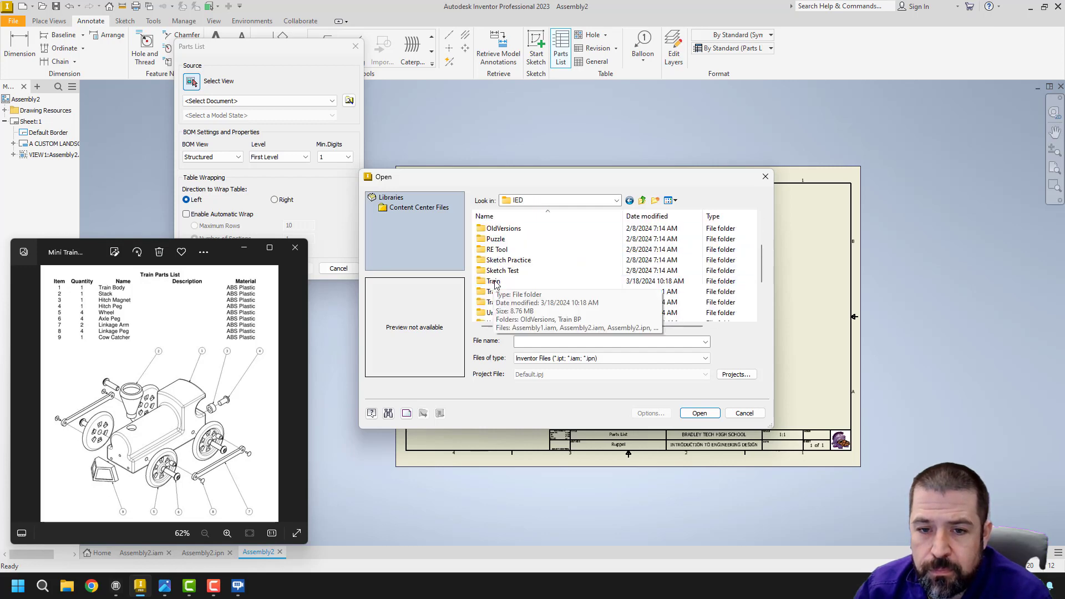
{"action": "double_click", "coordinate": [497, 281]}
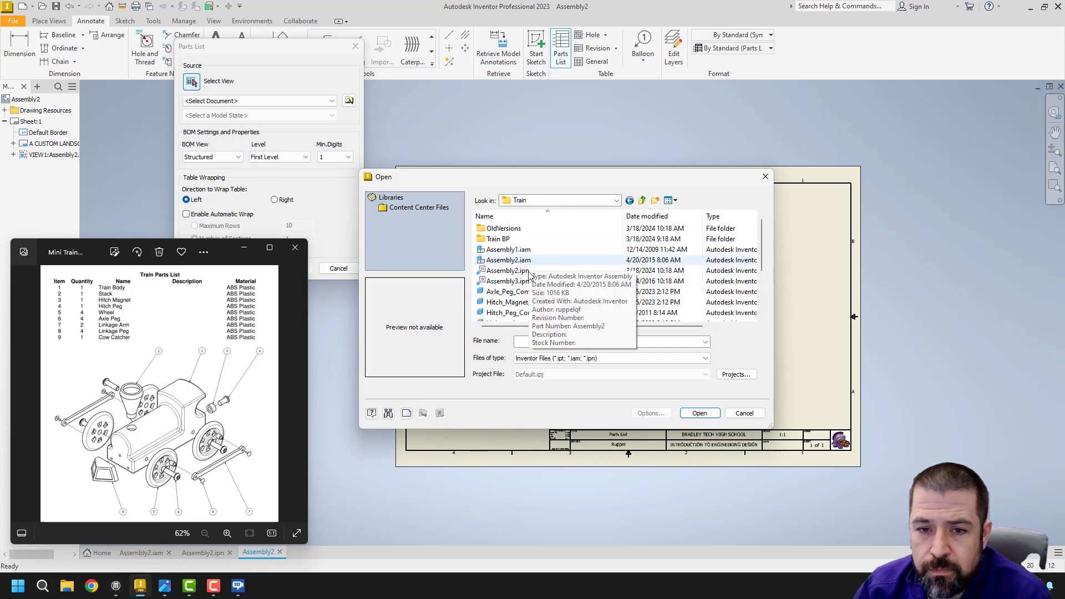
Use Assembly2 as the source and place the parts list in the top-right corner.
{"action": "left_click", "coordinate": [513, 260]}
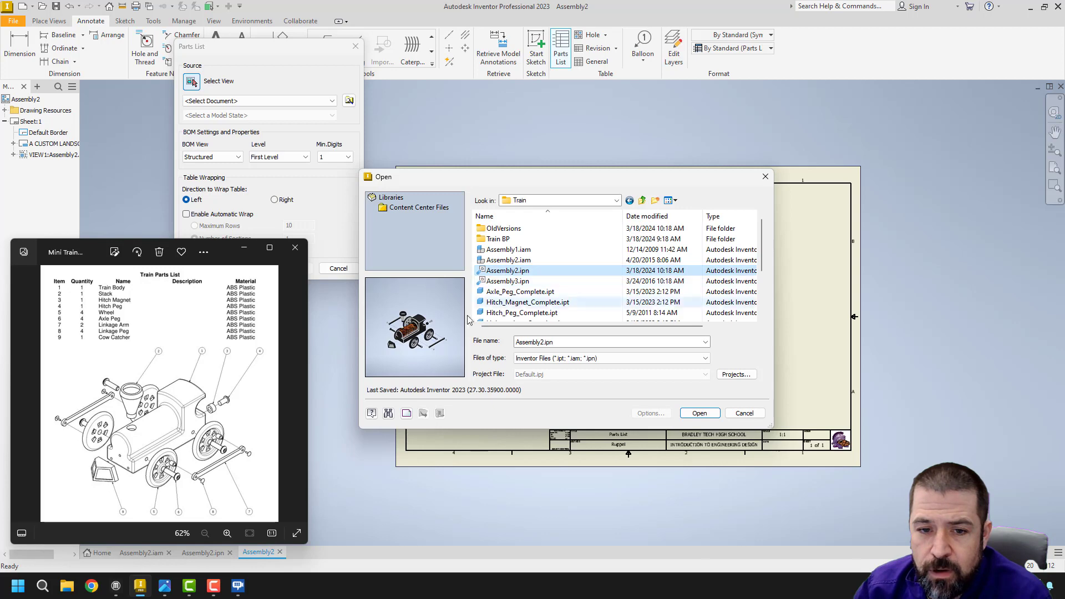
{"action": "left_click", "coordinate": [701, 414]}
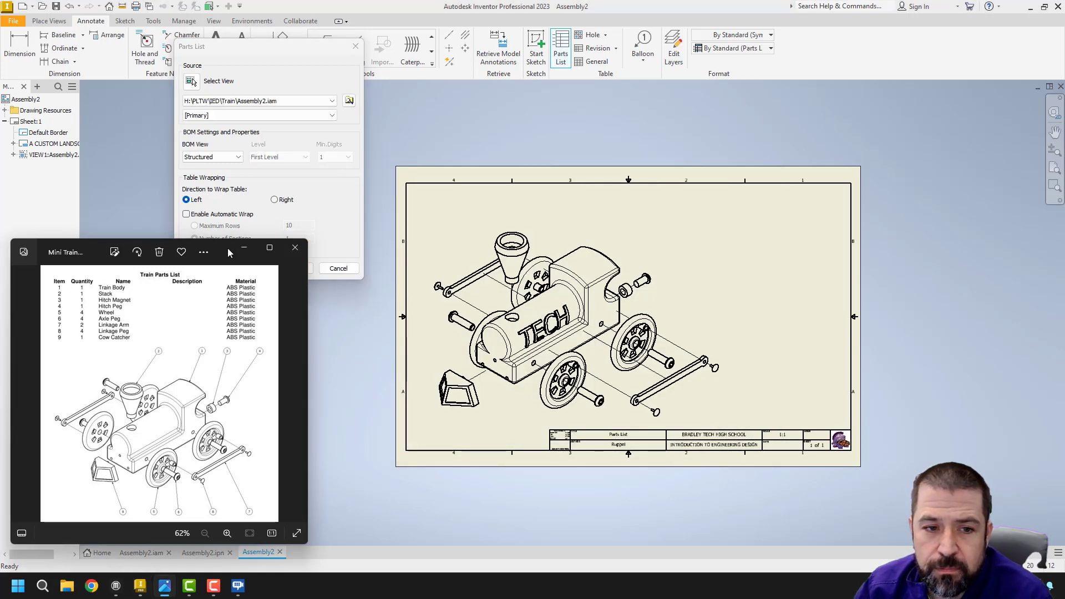
{"action": "left_click_drag", "start_coordinate": [227, 252], "coordinate": [180, 266]}
{"action": "left_click", "coordinate": [293, 269]}
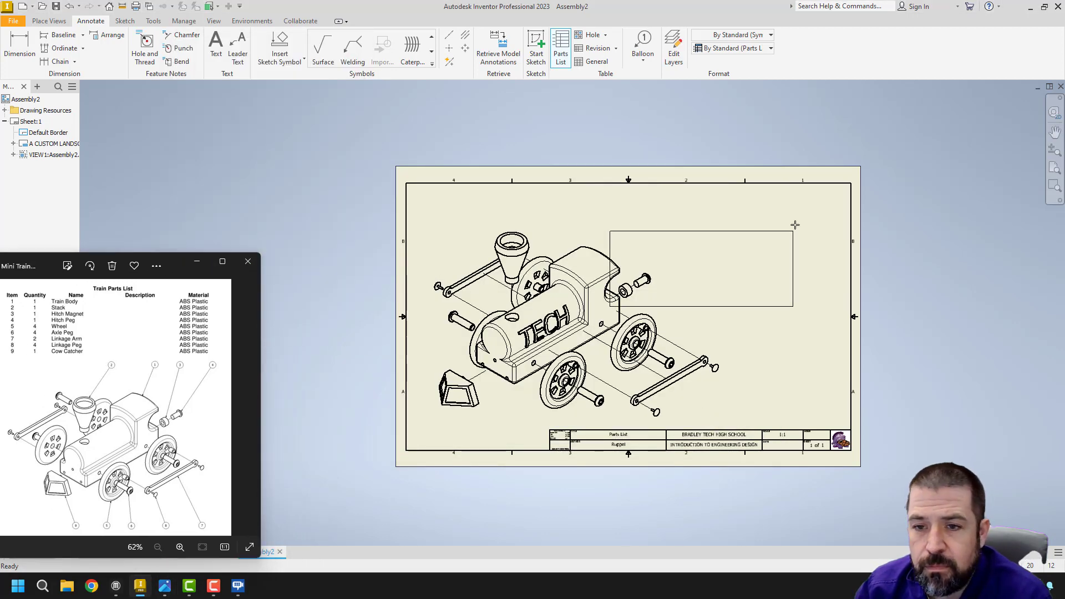
{"action": "left_click", "coordinate": [850, 185]}
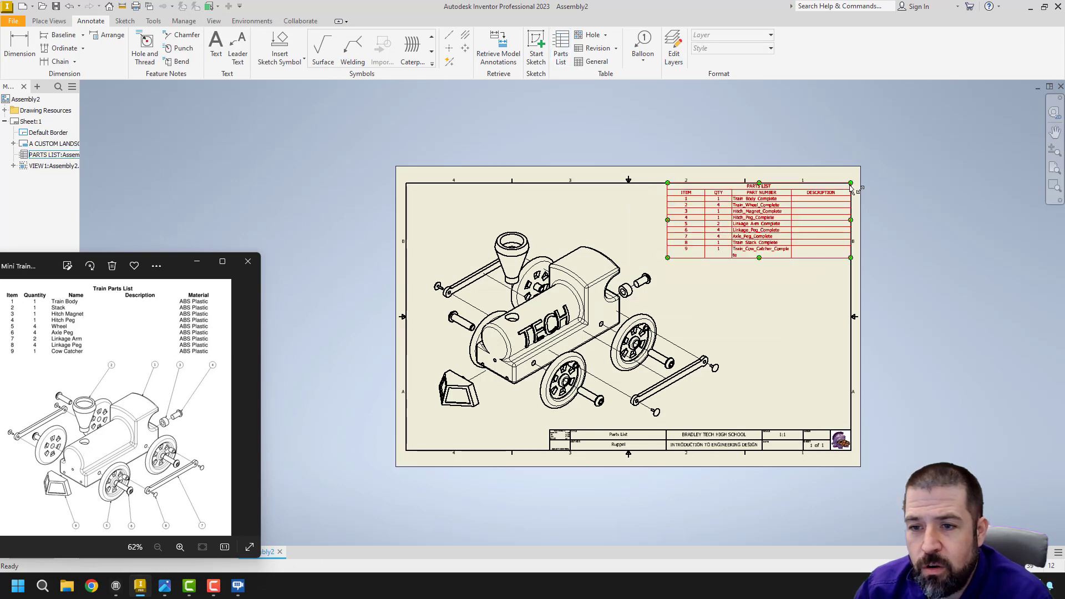
{"action": "scroll", "coordinate": [822, 223], "scroll_direction": "up", "scroll_amount": 1}
{"action": "scroll", "coordinate": [822, 223], "scroll_direction": "down", "scroll_amount": 2}
{"action": "scroll", "coordinate": [798, 223], "scroll_direction": "up", "scroll_amount": 5}
{"action": "middle_click_drag", "start_coordinate": [785, 229], "coordinate": [765, 223]}
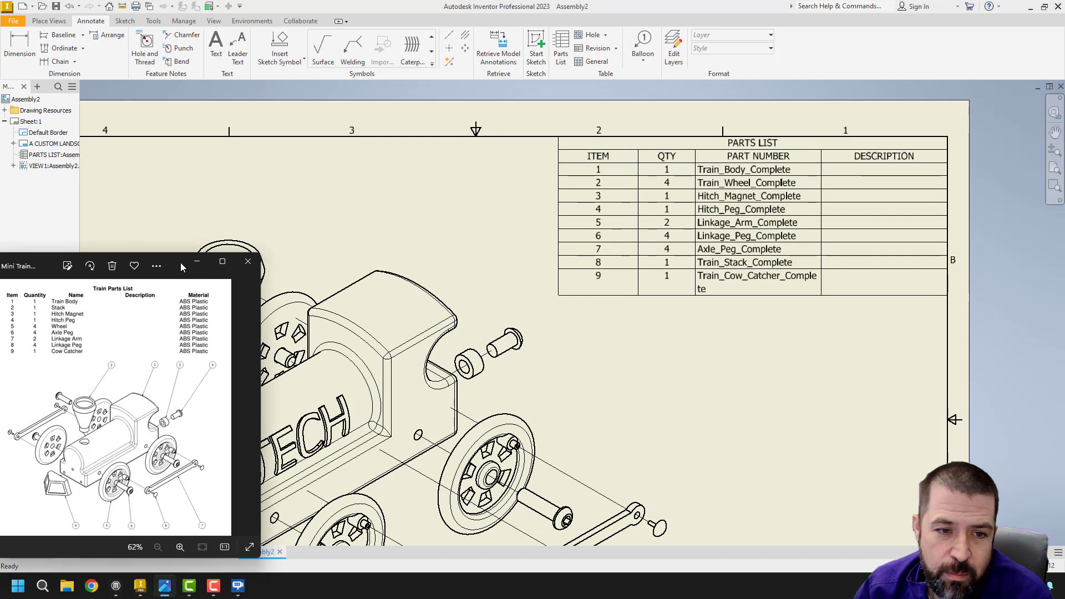
Pan and zoom out to the full sheet, then start the Balloon tool with B.
{"action": "left_click_drag", "start_coordinate": [180, 261], "coordinate": [205, 258]}
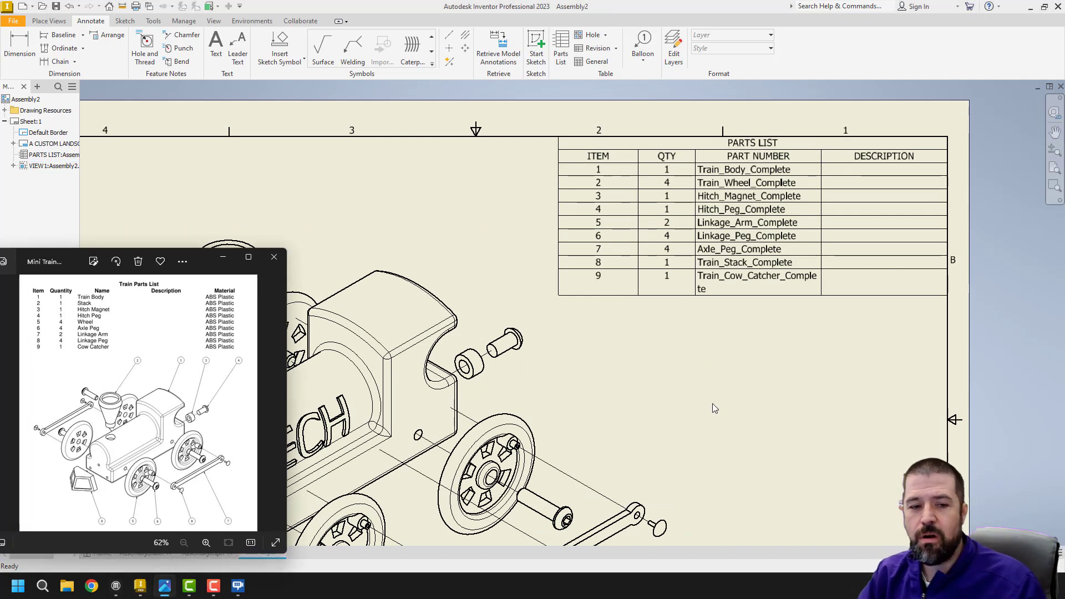
{"action": "left_click", "coordinate": [734, 286]}
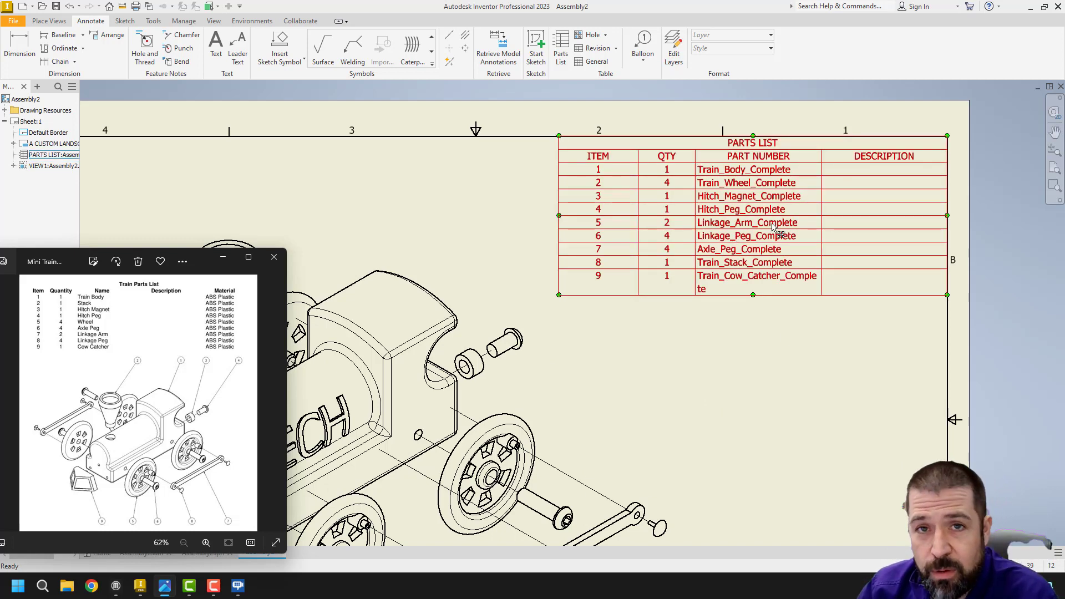
{"action": "left_click", "coordinate": [701, 361]}
{"action": "mouse_move", "coordinate": [701, 361]}
{"action": "middle_mouse_down"}
{"action": "mouse_move", "coordinate": [765, 333]}
{"action": "mouse_move", "coordinate": [808, 337]}
{"action": "middle_mouse_up"}
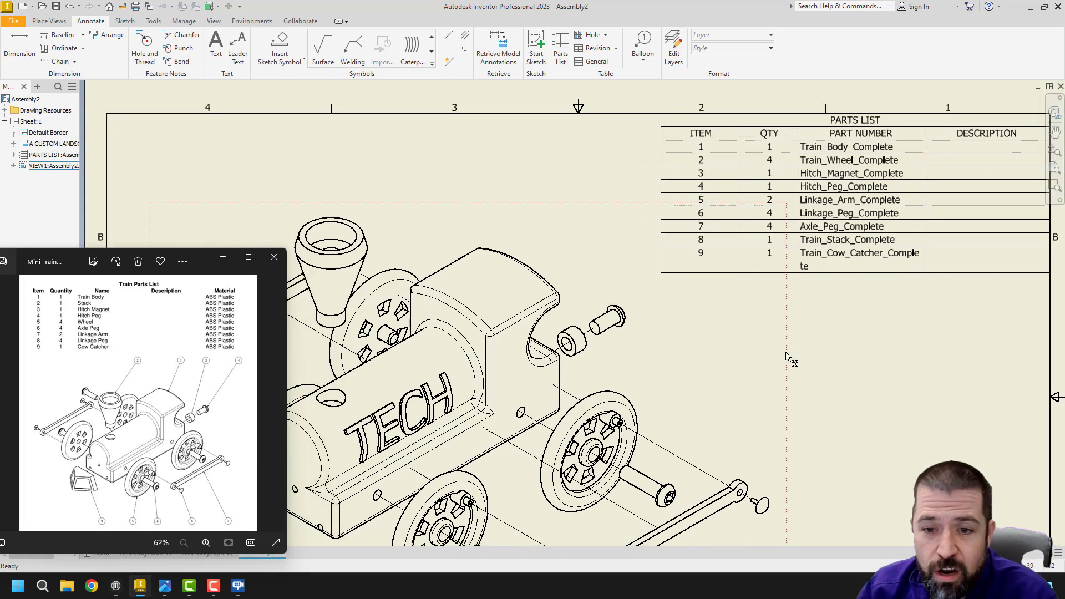
{"action": "scroll", "coordinate": [823, 359], "scroll_direction": "down", "scroll_amount": 3}
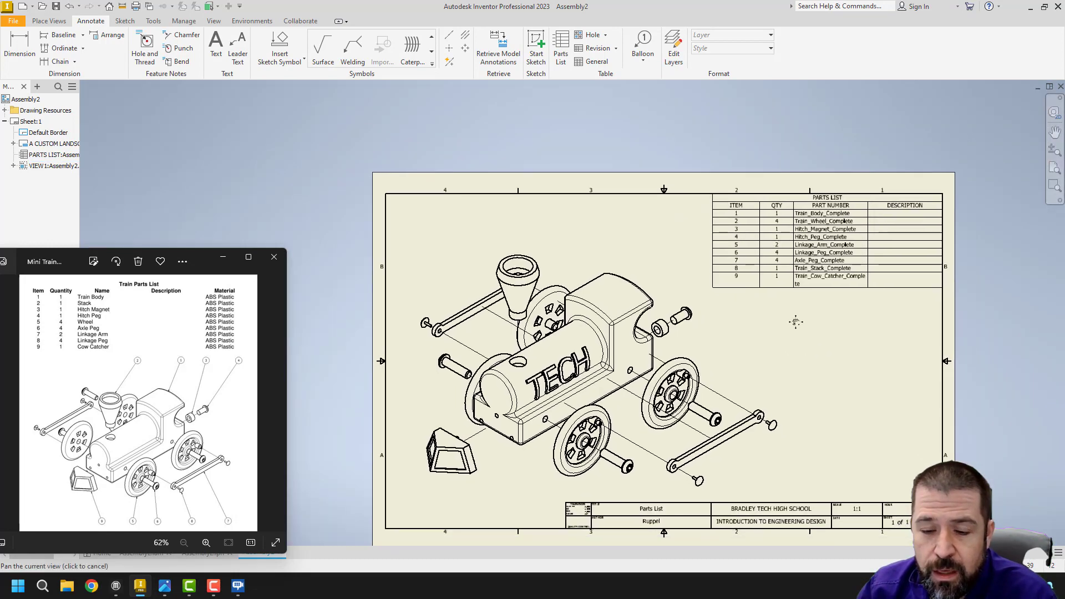
{"action": "left_click", "coordinate": [745, 232]}
{"action": "key", "text": "b"}
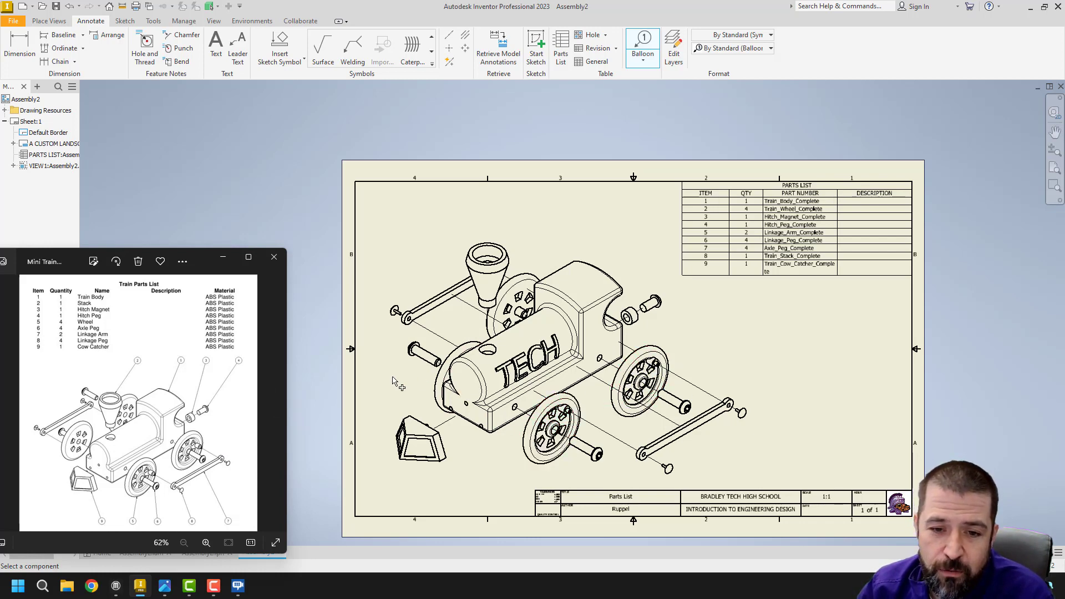
Place item balloon 2 beside the rear wheel.
{"action": "left_click", "coordinate": [663, 358]}
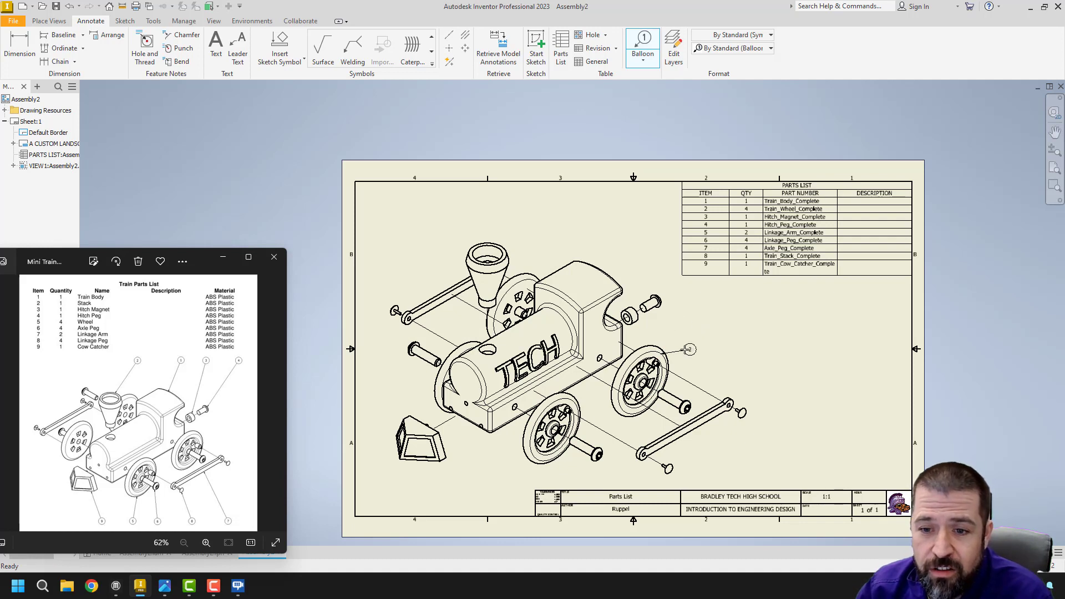
{"action": "left_click", "coordinate": [642, 44]}
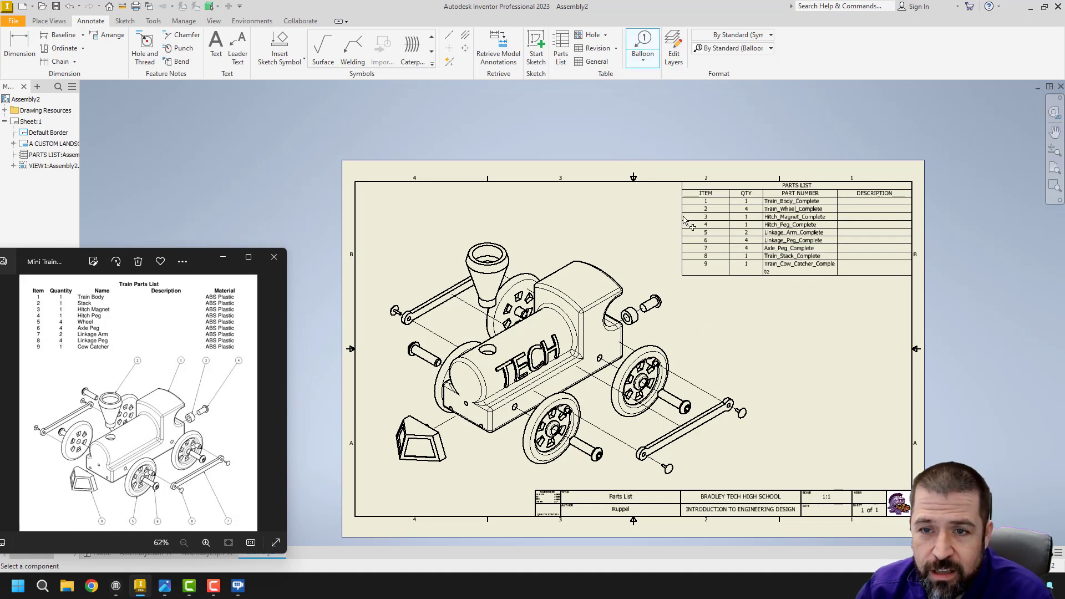
{"action": "left_click", "coordinate": [669, 364]}
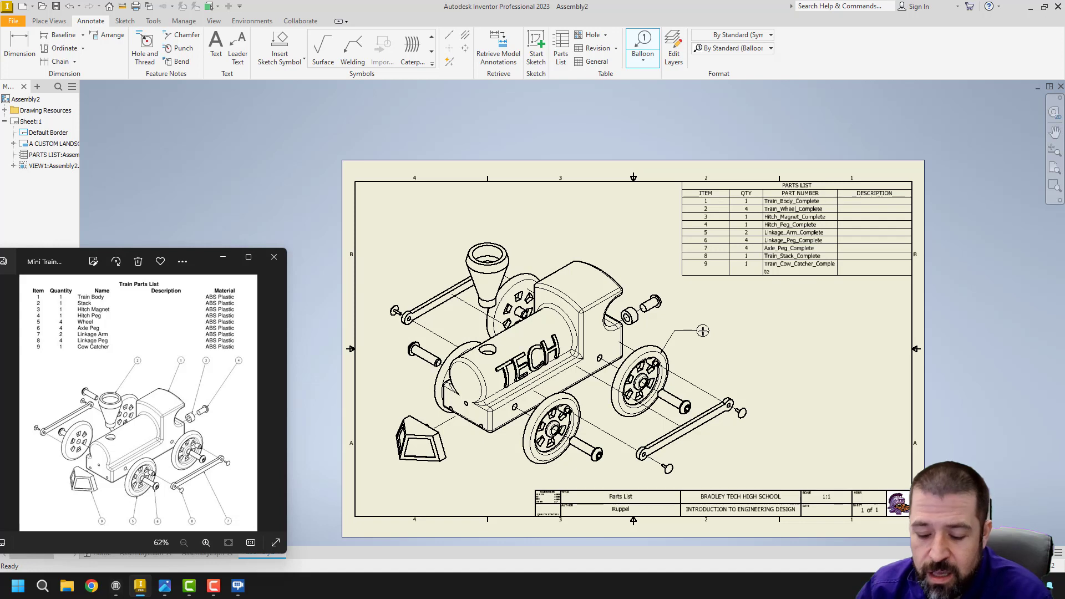
{"action": "left_click", "coordinate": [643, 44]}
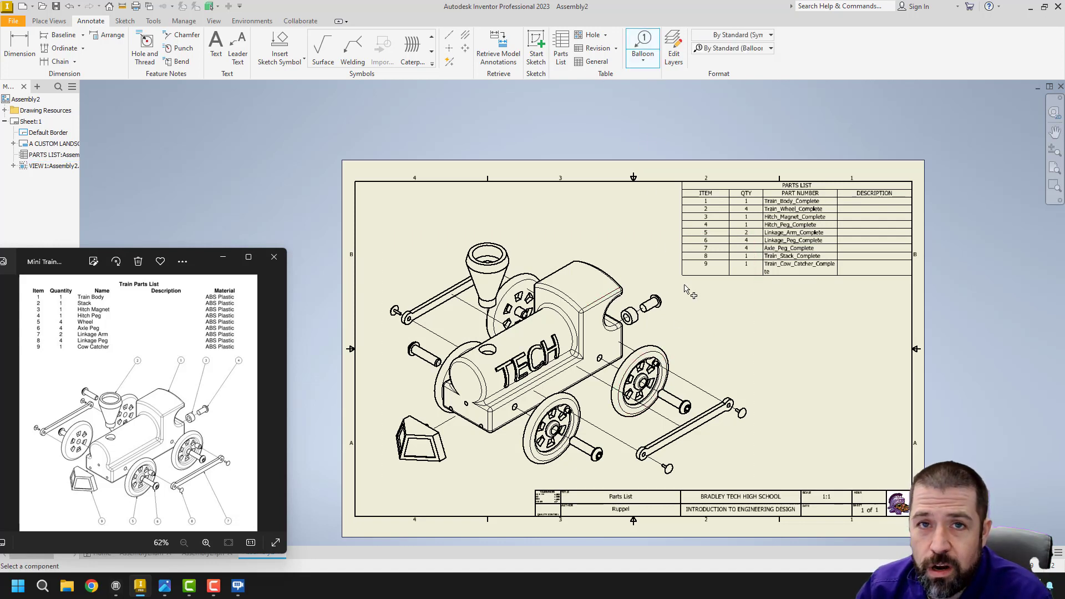
{"action": "left_click", "coordinate": [670, 353]}
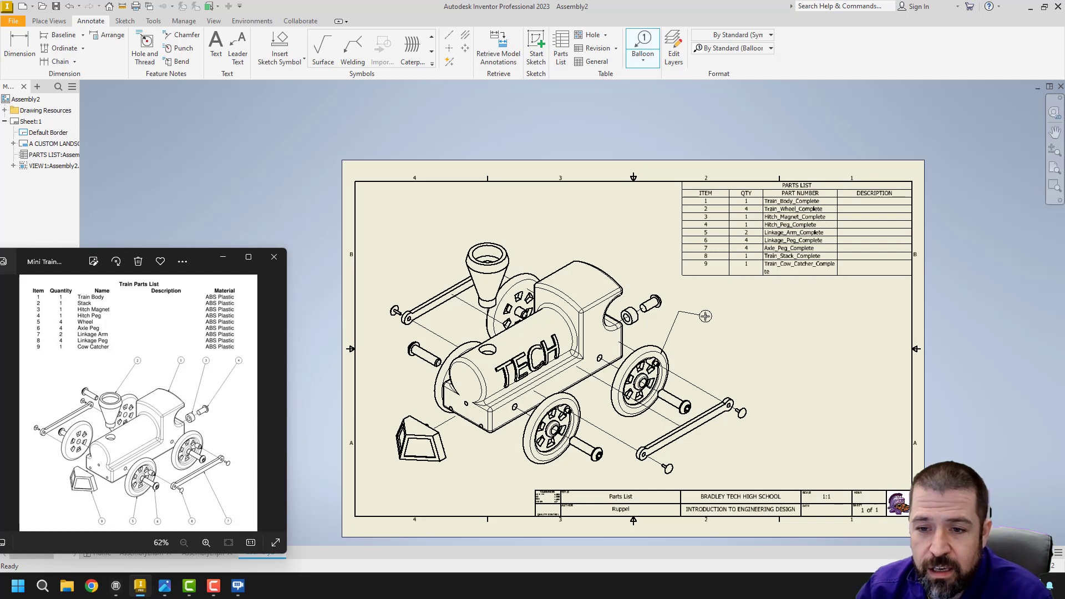
{"action": "right_click", "coordinate": [705, 316]}
{"action": "left_click", "coordinate": [755, 311]}
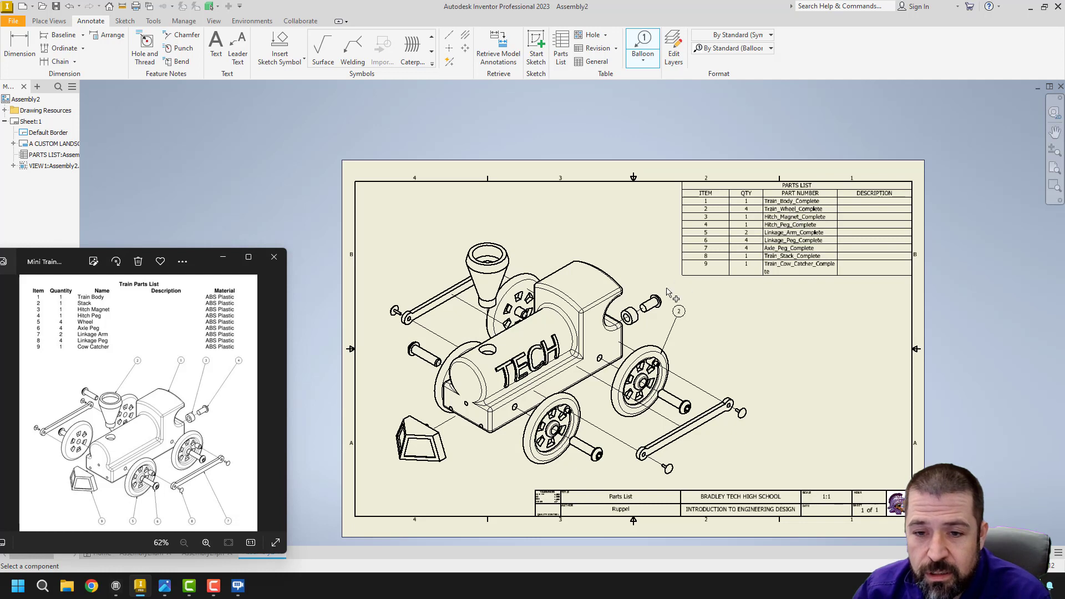
{"action": "key", "text": "Escape"}
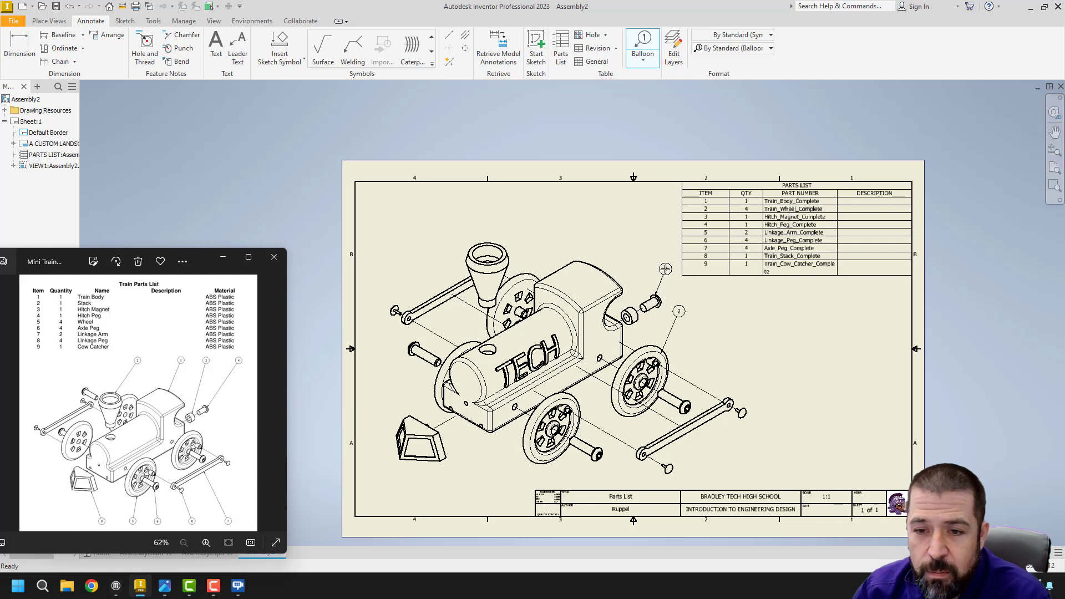
Add balloon 4 to the hitch peg and balloon 3 to the hitch magnet.
{"action": "right_click", "coordinate": [644, 253]}
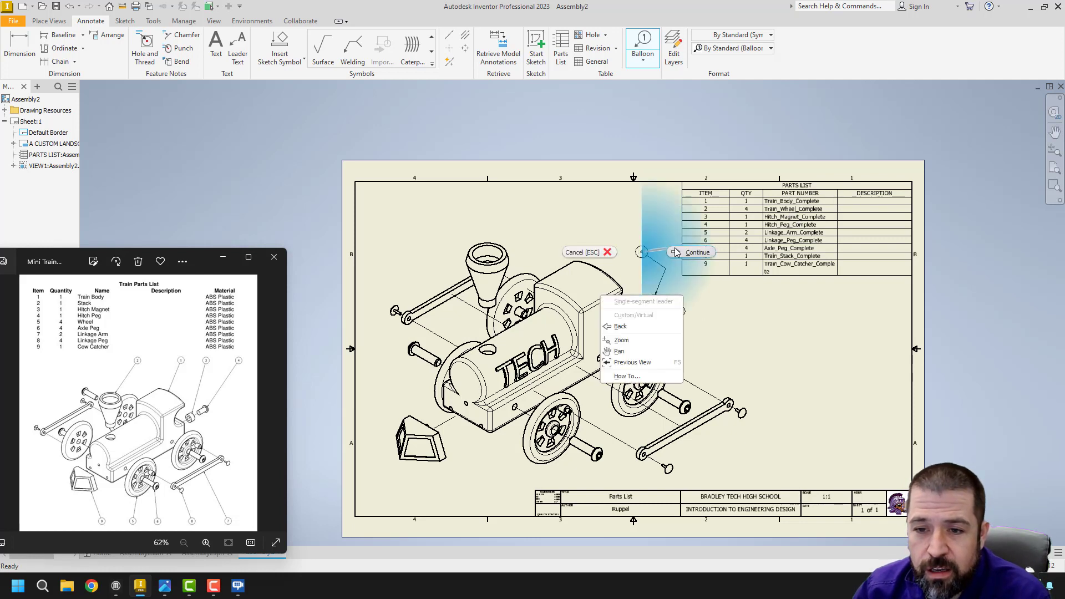
{"action": "left_click", "coordinate": [673, 276]}
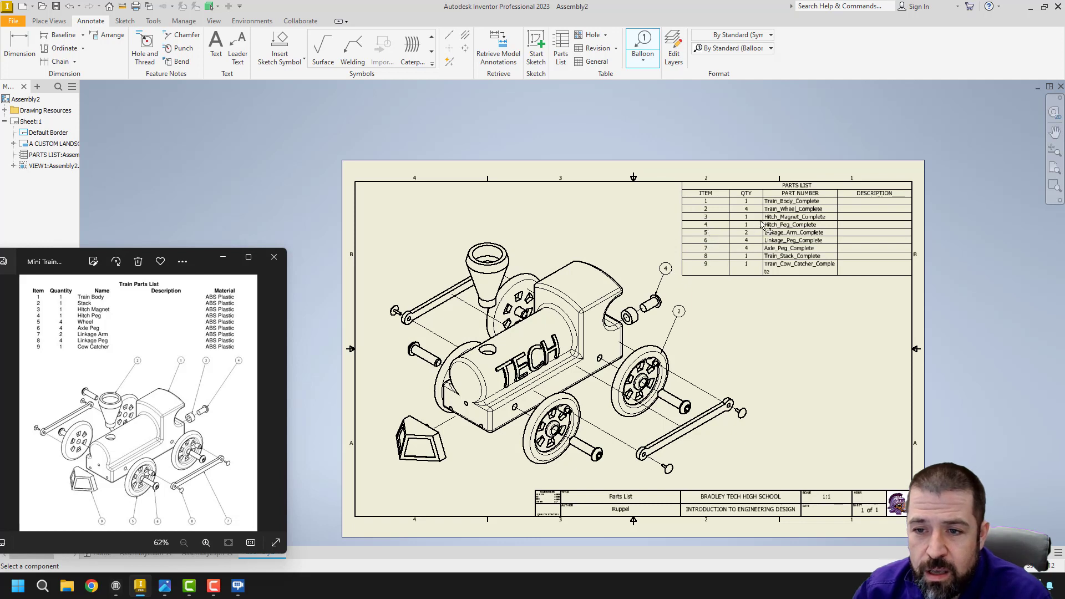
{"action": "left_click", "coordinate": [666, 302]}
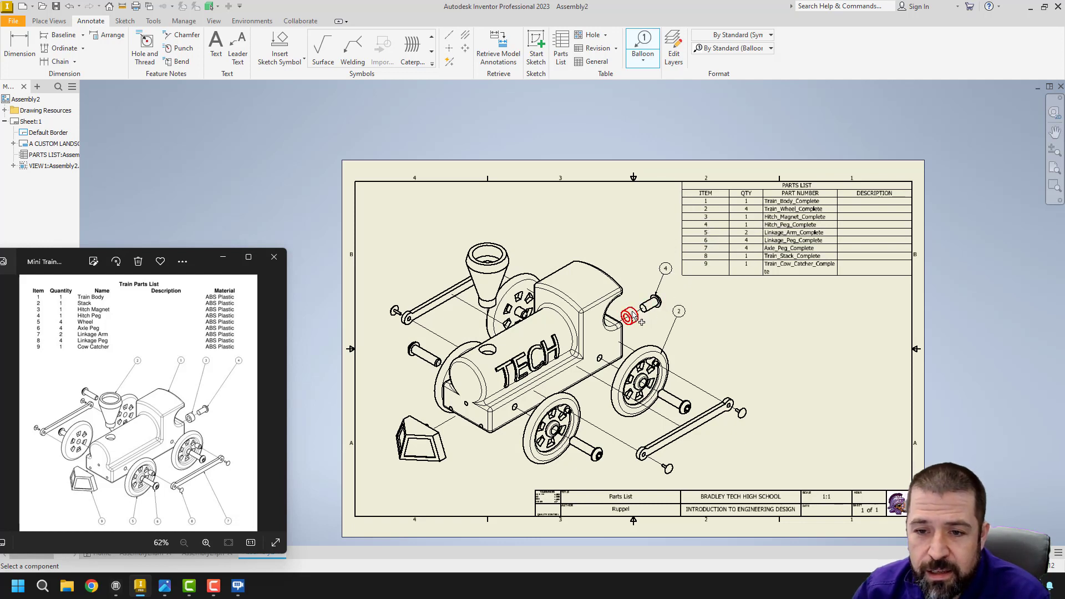
{"action": "right_click", "coordinate": [645, 268]}
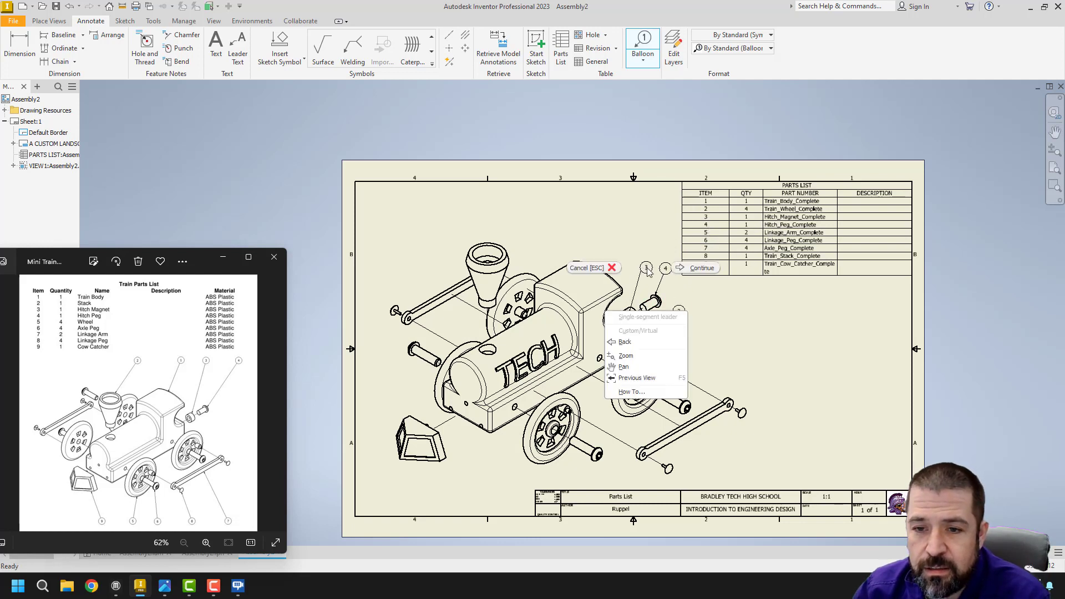
{"action": "left_click", "coordinate": [694, 267]}
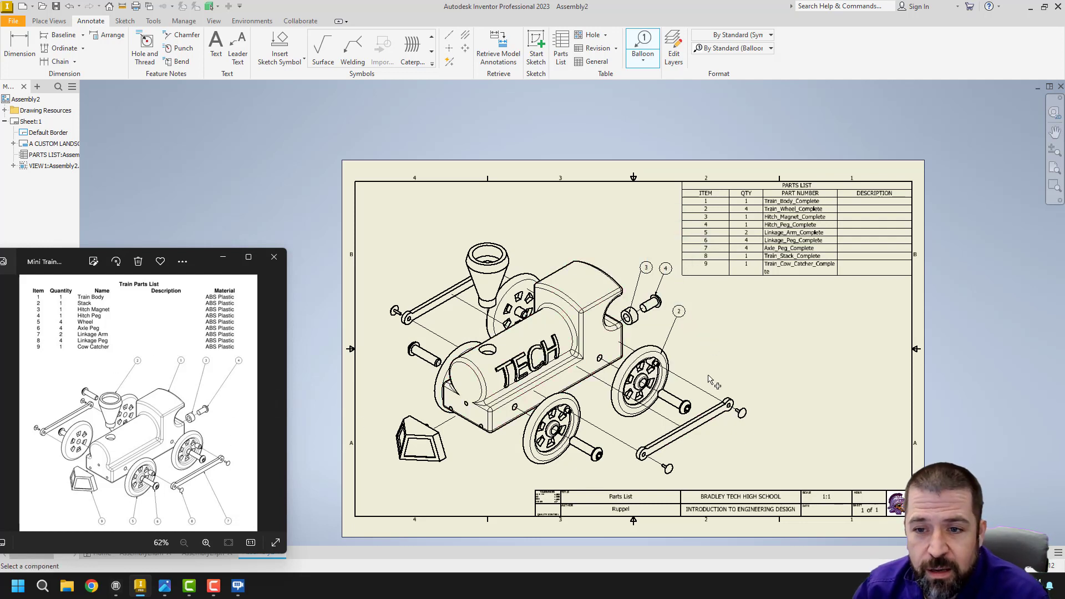
Balloon the linkage peg (6), linkage arm (5) and axle peg (7).
{"action": "left_click", "coordinate": [742, 412]}
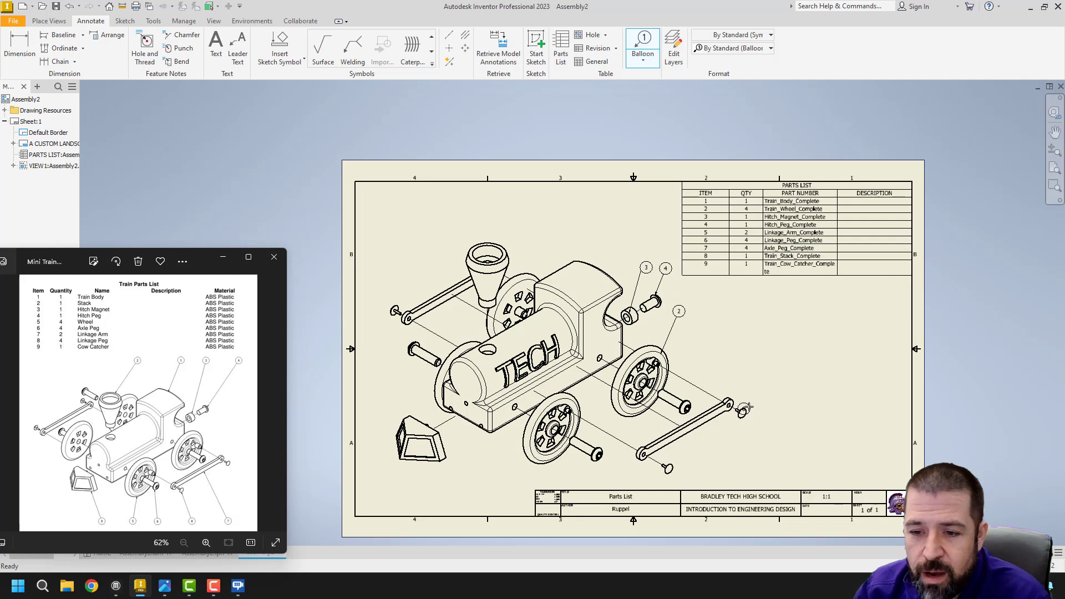
{"action": "left_click", "coordinate": [765, 368]}
{"action": "right_click", "coordinate": [765, 369]}
{"action": "left_click", "coordinate": [812, 369]}
{"action": "left_click", "coordinate": [714, 412]}
{"action": "left_click", "coordinate": [746, 347]}
{"action": "right_click", "coordinate": [746, 347]}
{"action": "left_click", "coordinate": [793, 348]}
{"action": "left_click", "coordinate": [687, 409]}
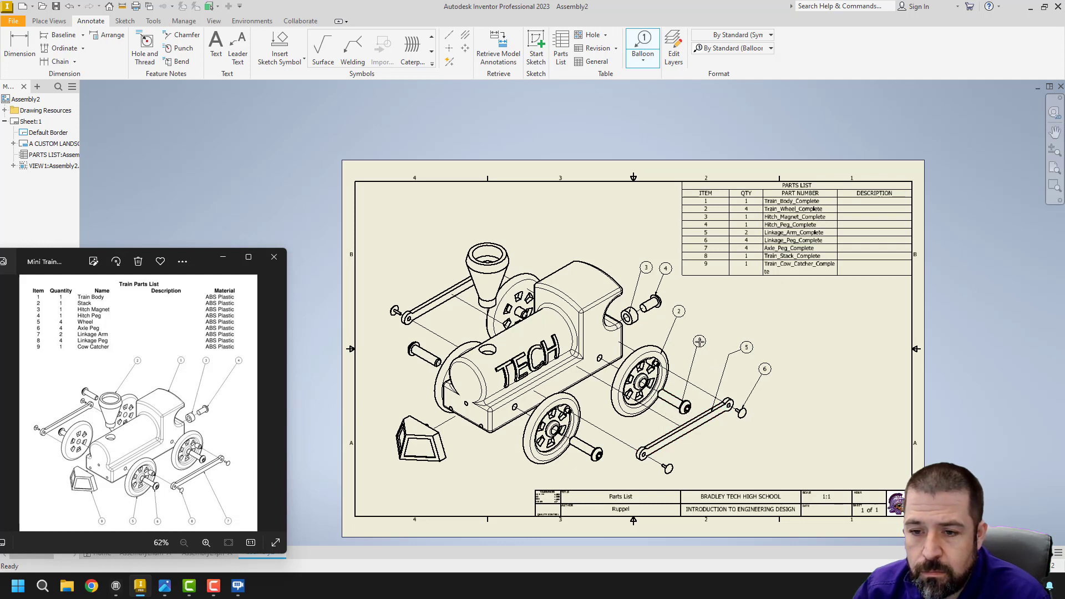
{"action": "left_click", "coordinate": [712, 330]}
{"action": "right_click", "coordinate": [712, 330]}
{"action": "left_click", "coordinate": [760, 330]}
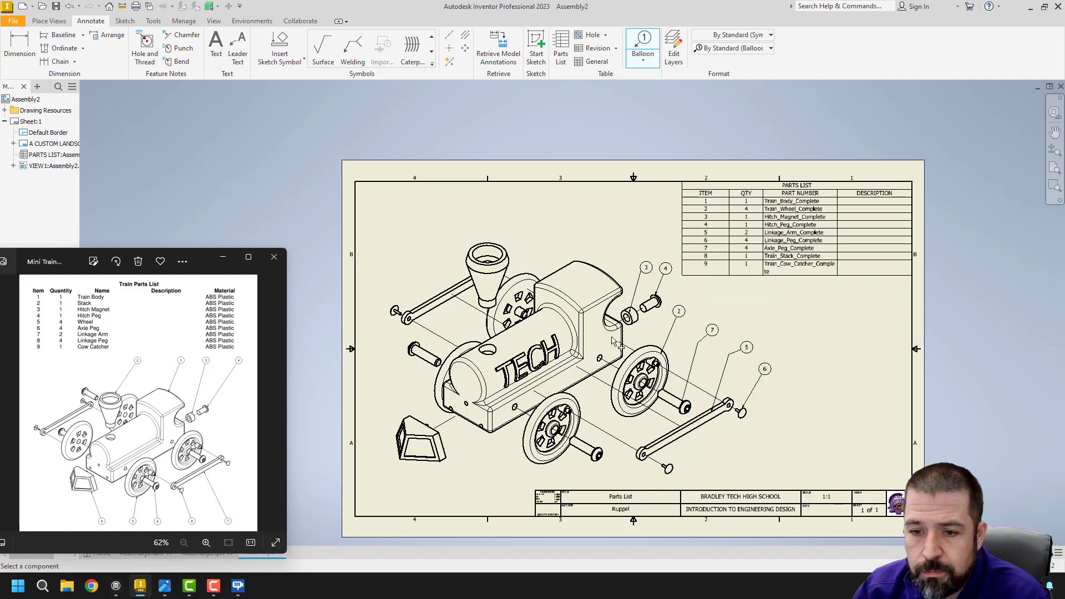
Balloon the train body (1), stack (8) and cow catcher (9).
{"action": "left_click", "coordinate": [596, 269]}
{"action": "left_click", "coordinate": [615, 237]}
{"action": "right_click", "coordinate": [616, 238]}
{"action": "left_click", "coordinate": [648, 252]}
{"action": "left_click", "coordinate": [506, 256]}
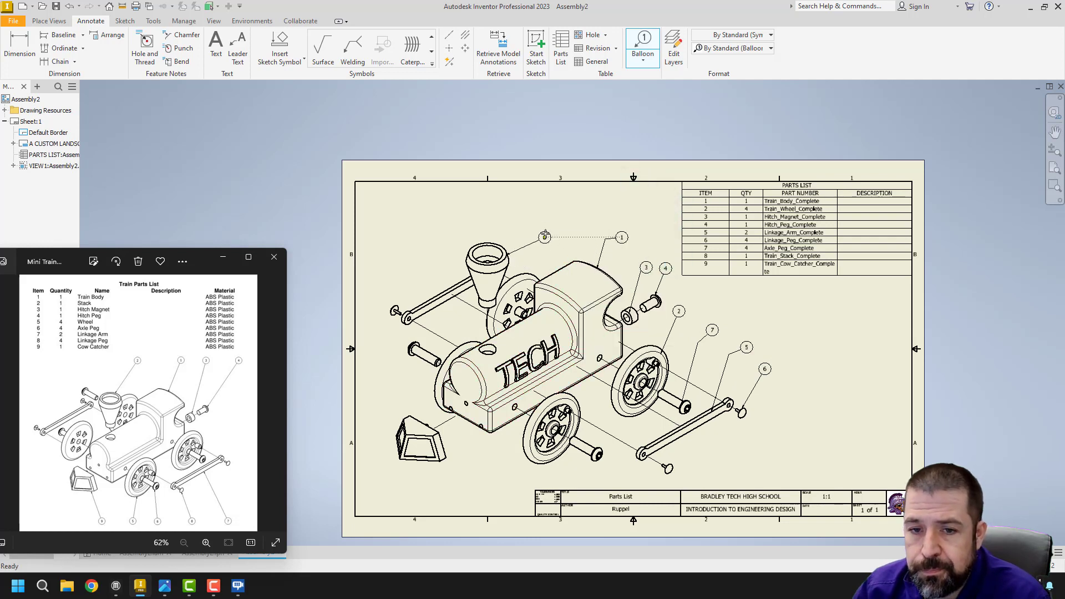
{"action": "left_click", "coordinate": [547, 218]}
{"action": "right_click", "coordinate": [548, 218]}
{"action": "left_click", "coordinate": [584, 220]}
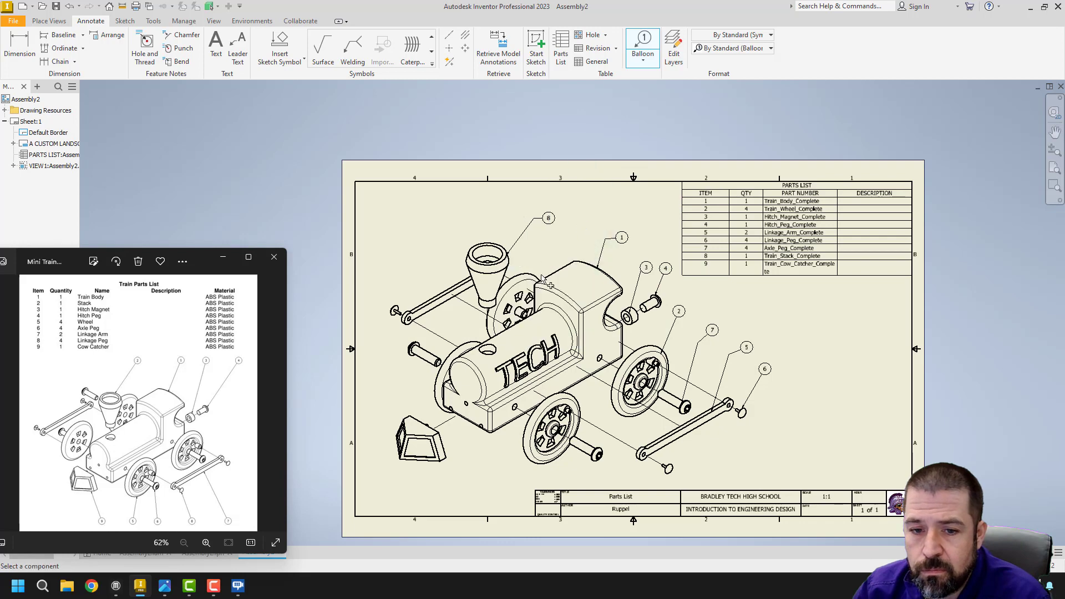
{"action": "left_click", "coordinate": [442, 468]}
{"action": "left_click", "coordinate": [470, 482]}
{"action": "right_click", "coordinate": [470, 481]}
{"action": "left_click", "coordinate": [506, 482]}
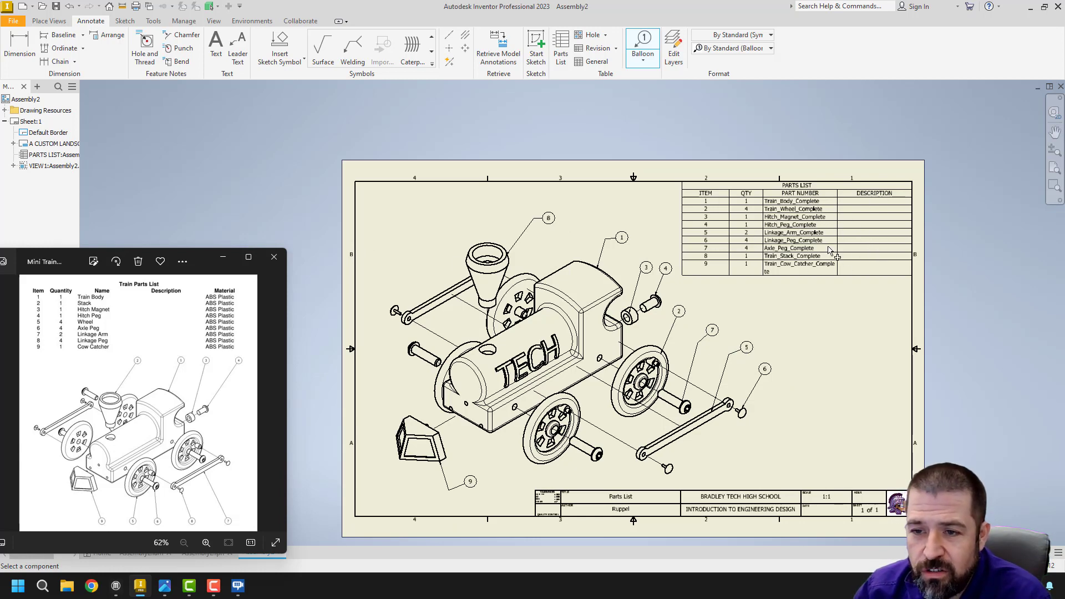
{"action": "left_click", "coordinate": [776, 273]}
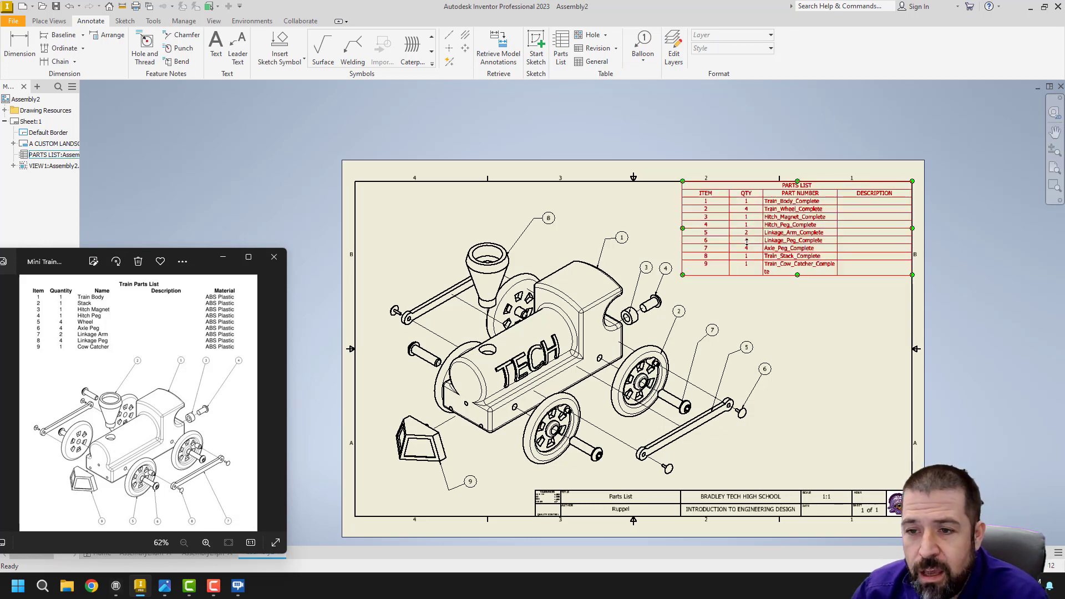
In Edit Parts List's Column Chooser, drop DESCRIPTION, leaving ITEM, QTY and PART NUMBER.
{"action": "key", "text": "Escape"}
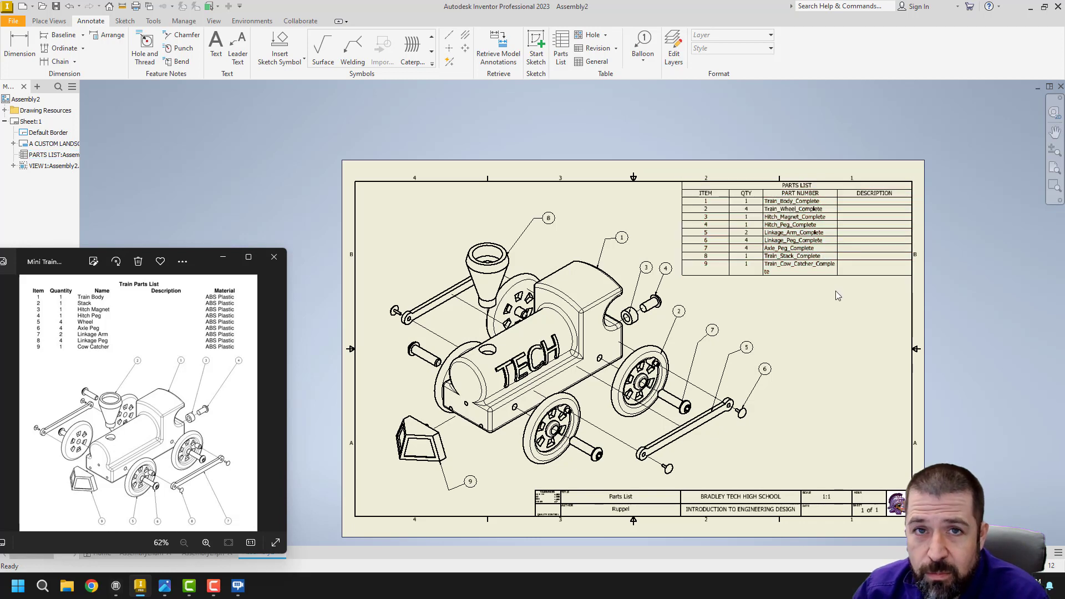
{"action": "left_click", "coordinate": [802, 269]}
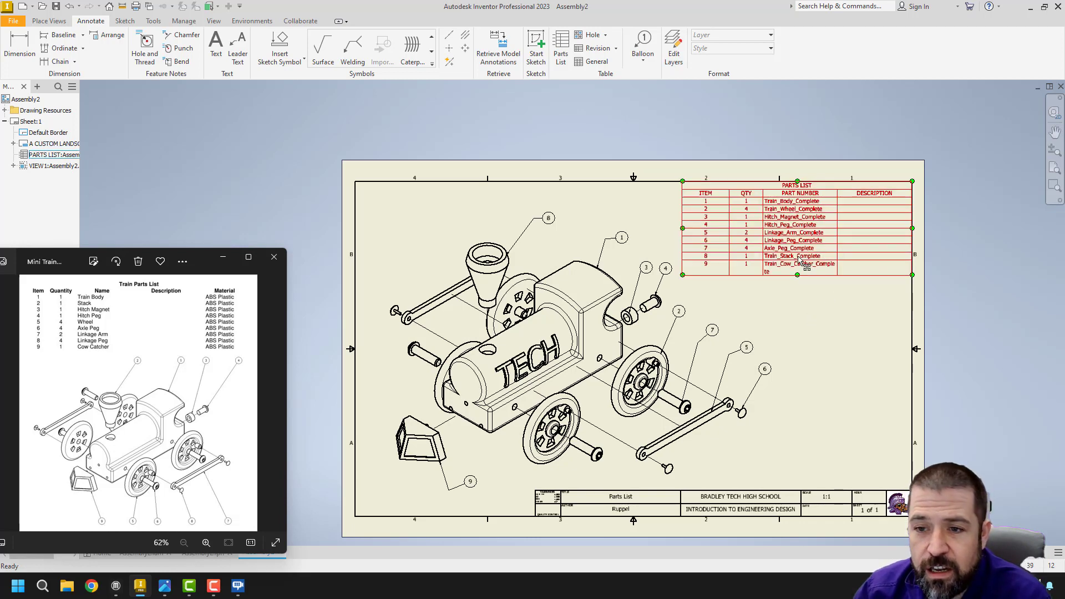
{"action": "right_click", "coordinate": [809, 236]}
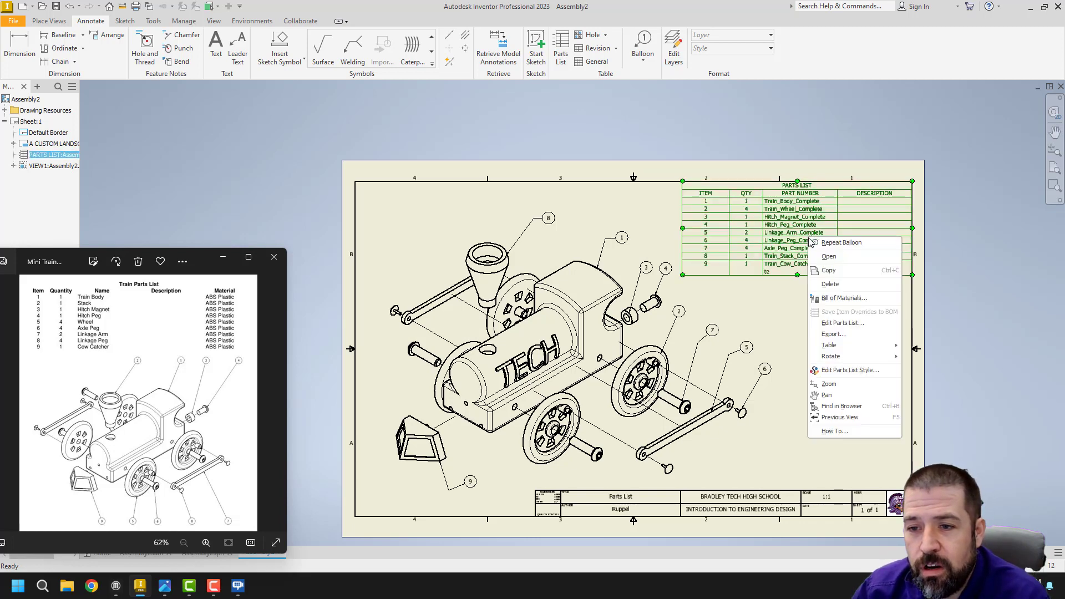
{"action": "left_click", "coordinate": [842, 323]}
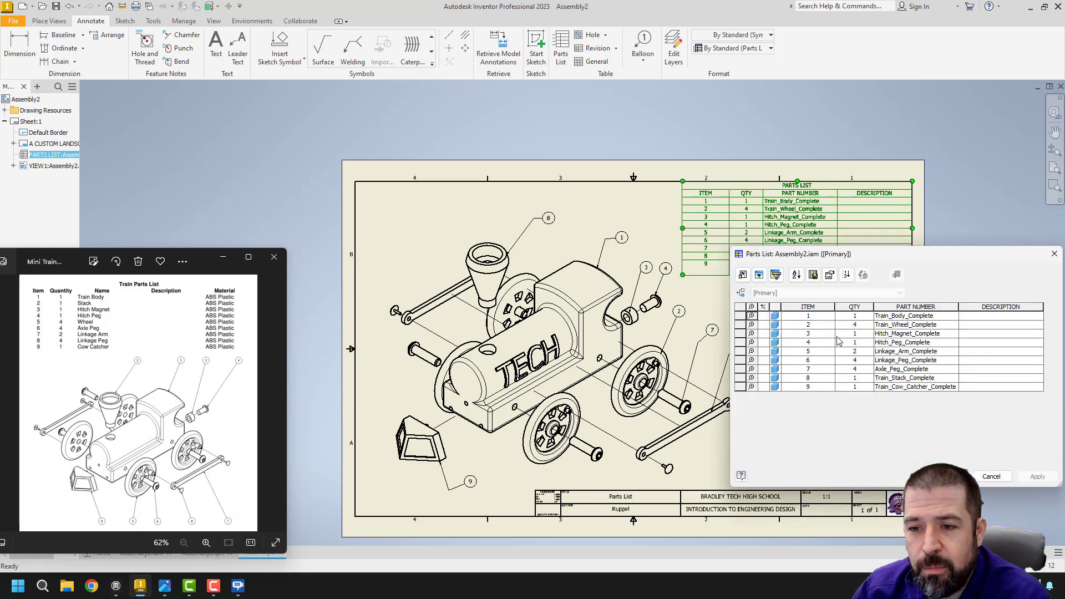
{"action": "left_click_drag", "start_coordinate": [887, 260], "coordinate": [814, 232]}
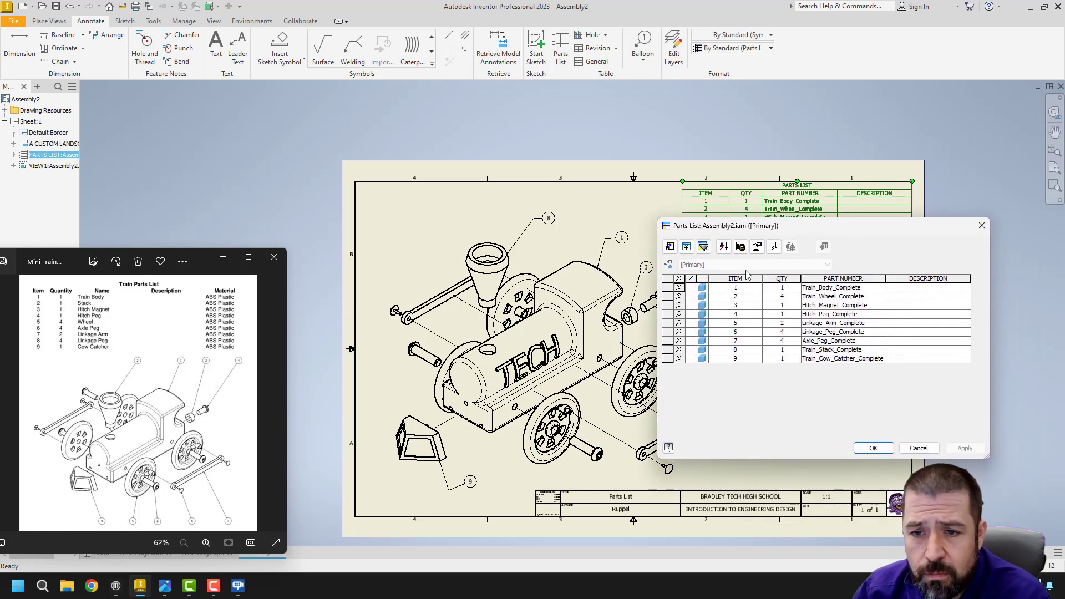
{"action": "left_click", "coordinate": [669, 247]}
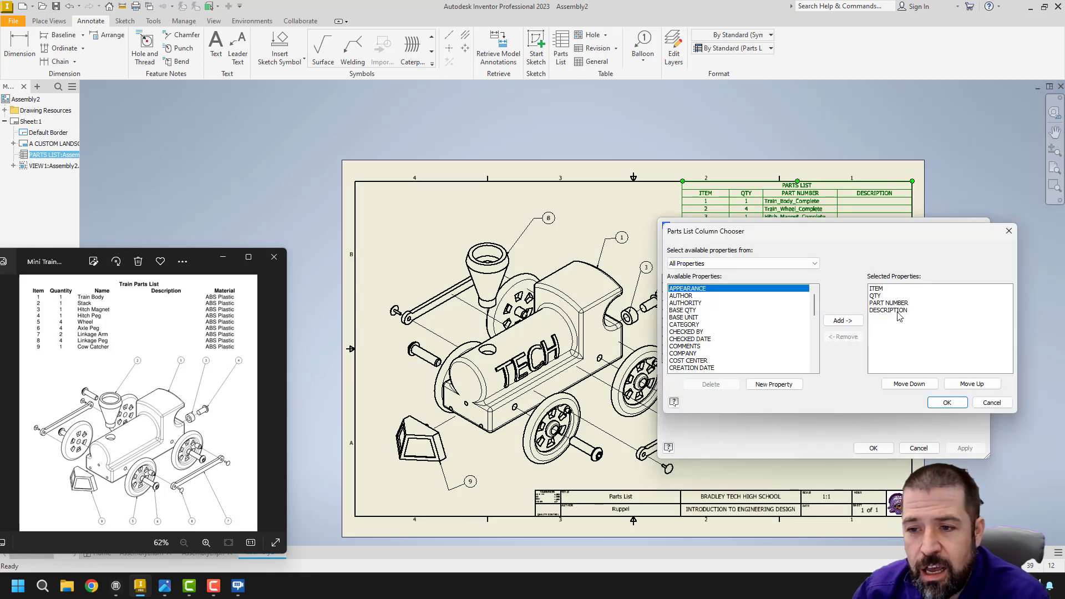
{"action": "left_click", "coordinate": [888, 310]}
{"action": "left_click", "coordinate": [843, 337]}
{"action": "left_click", "coordinate": [948, 403]}
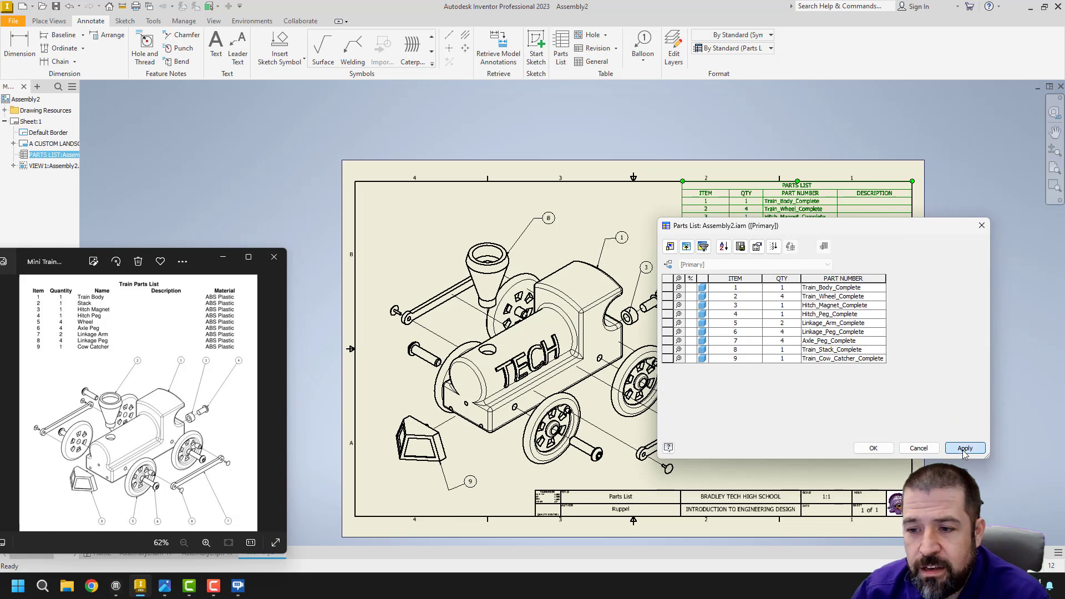
{"action": "left_click", "coordinate": [964, 450]}
{"action": "left_click", "coordinate": [876, 452]}
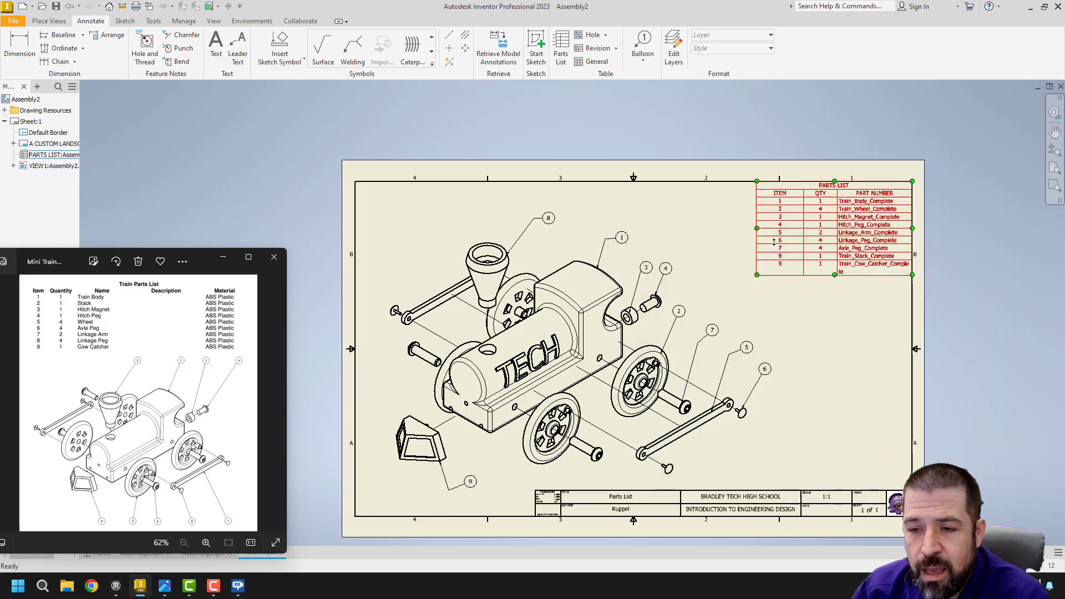
{"action": "left_click", "coordinate": [758, 231]}
Widen the parts list by dragging its left edge and change row 4's part number to Hitch_Peg.
{"action": "left_click_drag", "start_coordinate": [757, 232], "coordinate": [732, 231]}
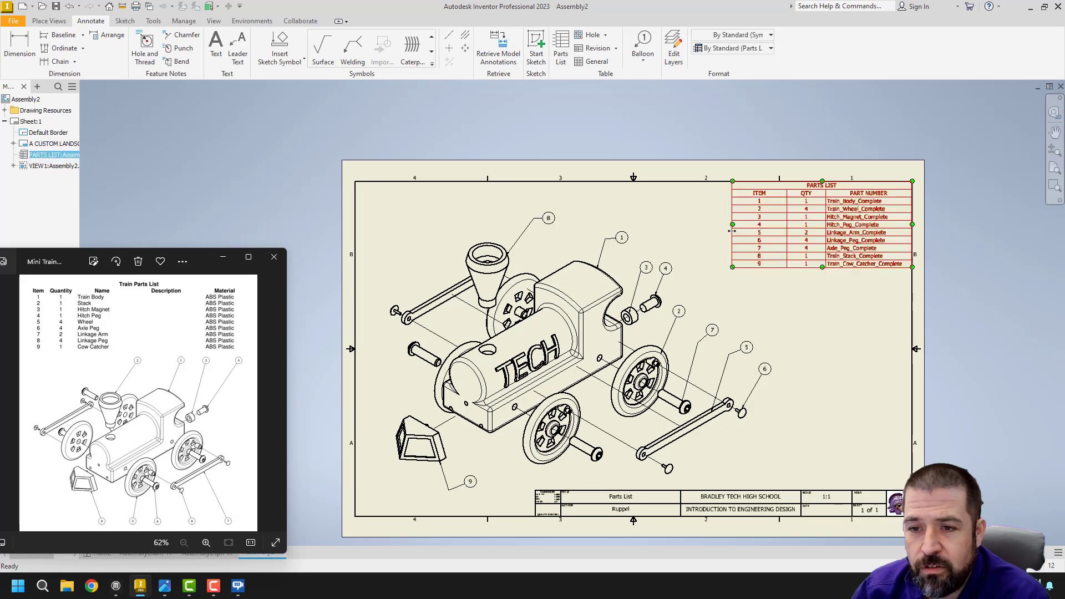
{"action": "left_click", "coordinate": [837, 330]}
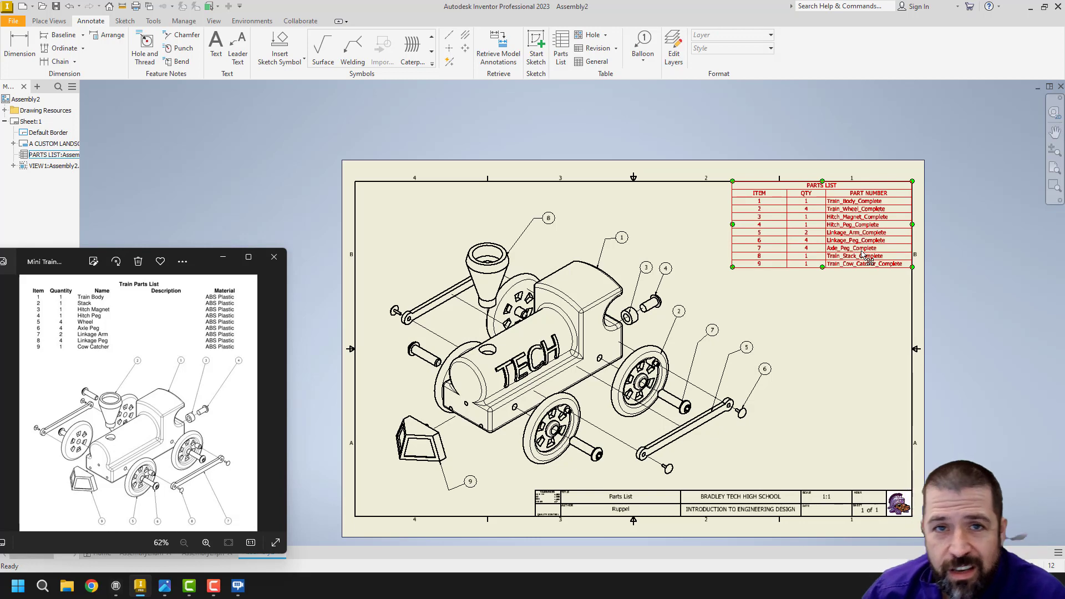
{"action": "right_click", "coordinate": [839, 235]}
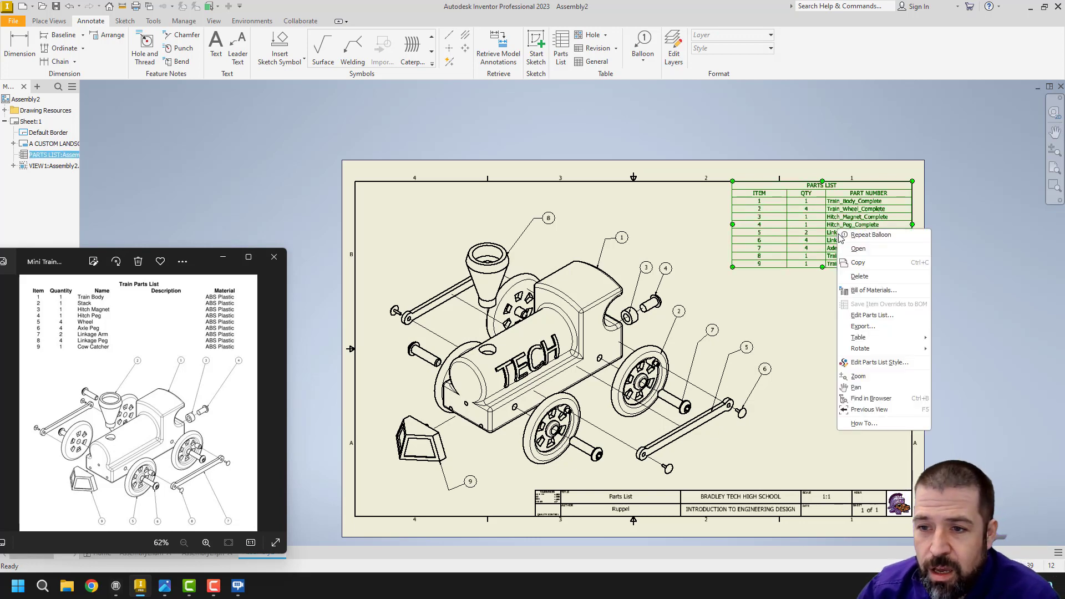
{"action": "left_click", "coordinate": [871, 316]}
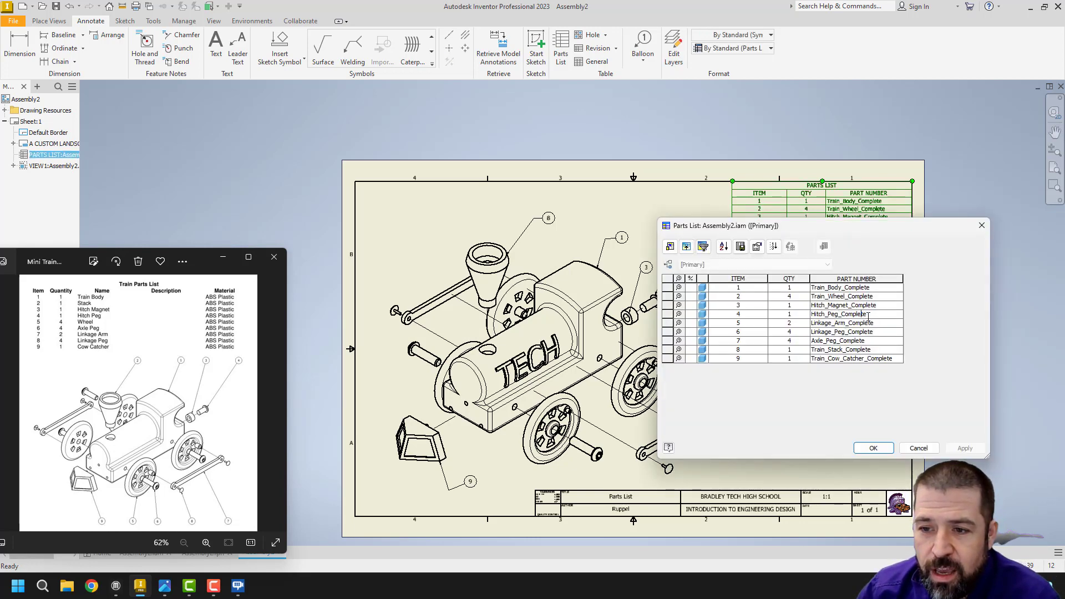
{"action": "key", "text": "BackSpace"}
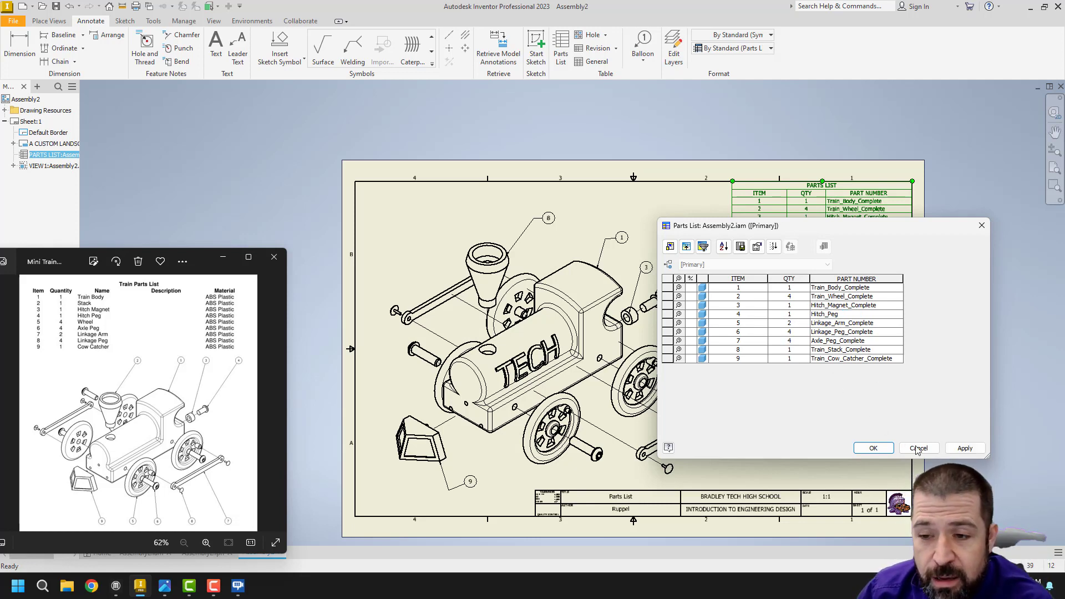
{"action": "left_click", "coordinate": [966, 449]}
{"action": "left_click", "coordinate": [965, 448]}
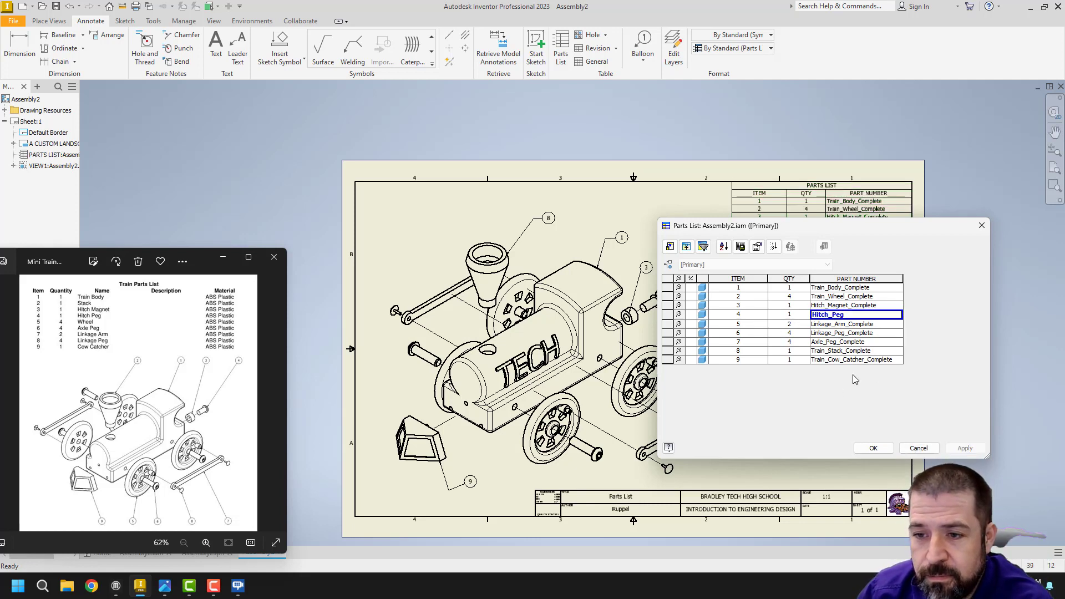
{"action": "left_click", "coordinate": [873, 448]}
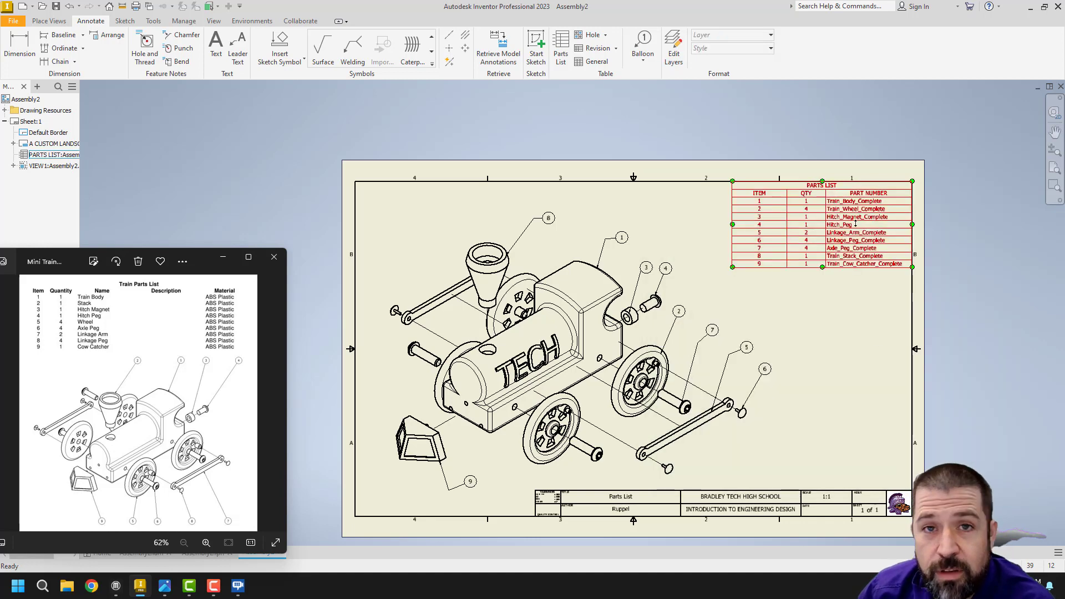
{"action": "scroll", "coordinate": [809, 283], "scroll_direction": "up", "scroll_amount": 2}
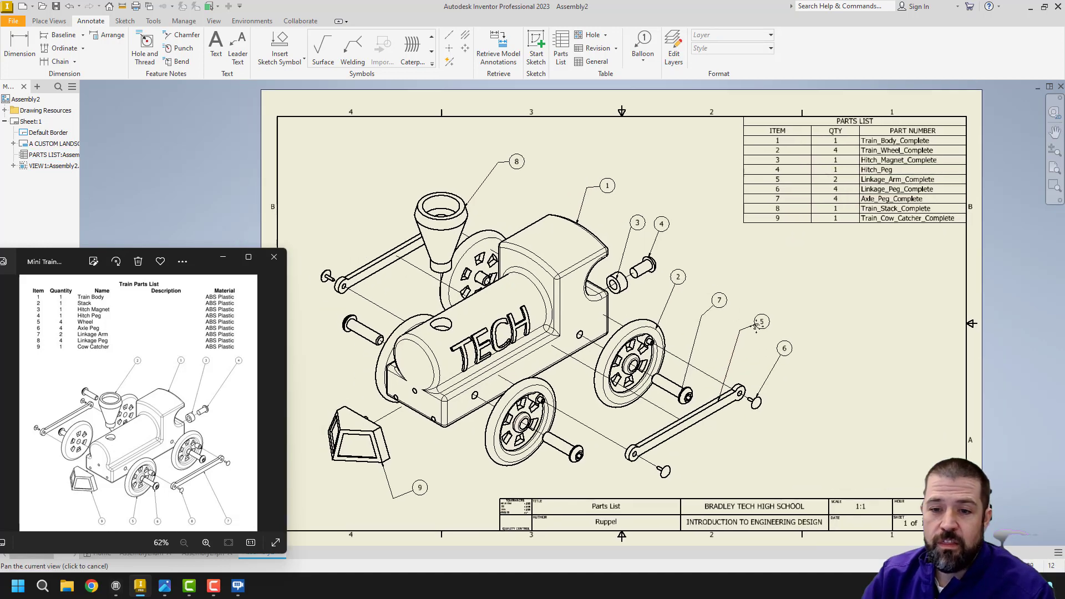
{"action": "left_click", "coordinate": [766, 332]}
{"action": "key", "text": "Escape"}
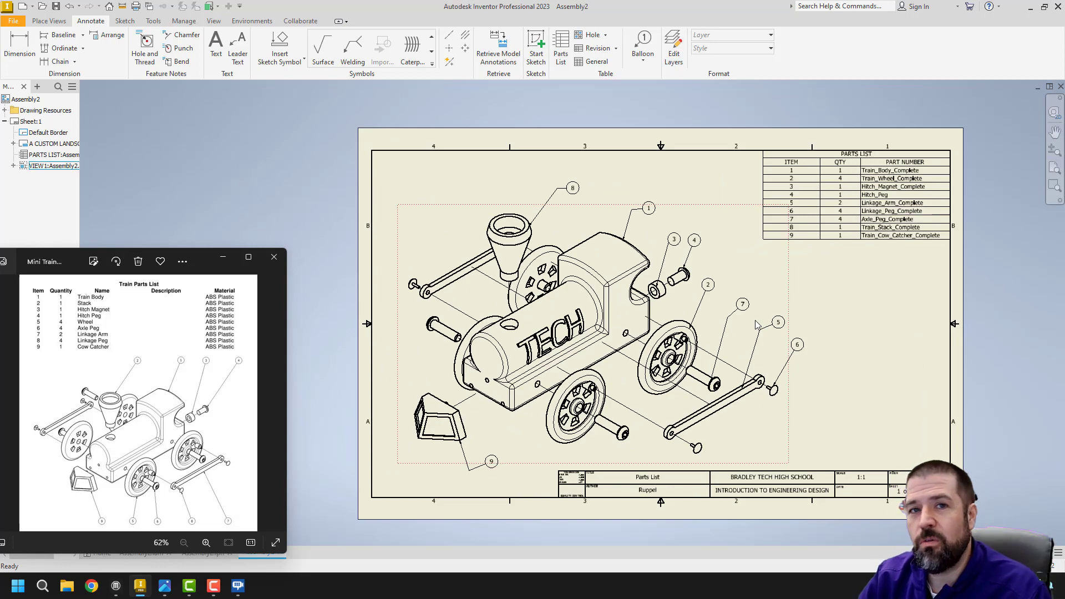